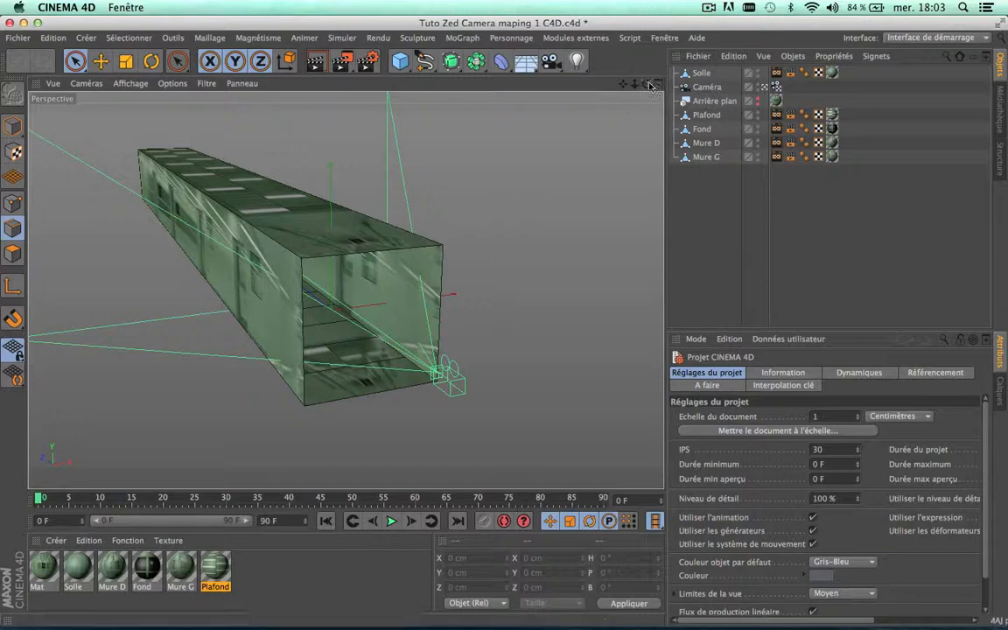
Step: Switch the Solle object to polygon mode and select its front polygon with the Live Selection tool
{"action": "left_click_drag", "start_coordinate": [646, 84], "coordinate": [564, 79]}
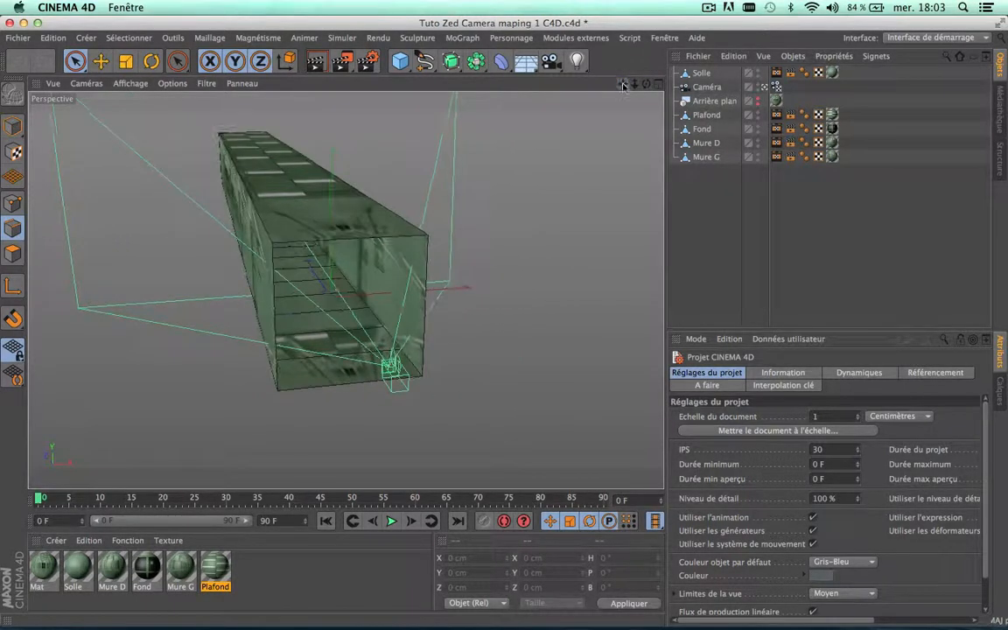
{"action": "left_click", "coordinate": [703, 75]}
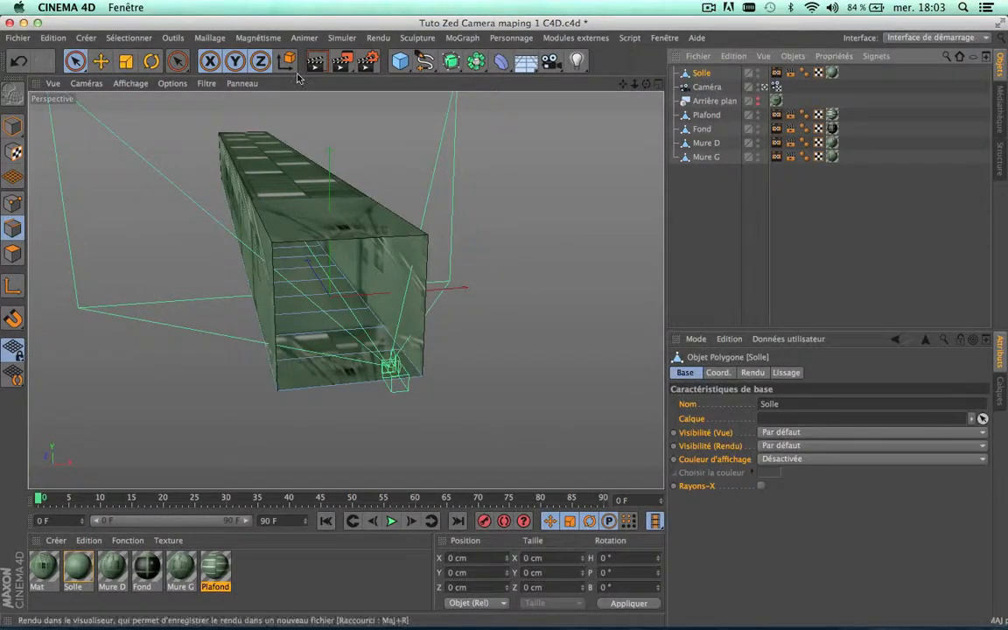
{"action": "left_click", "coordinate": [76, 60]}
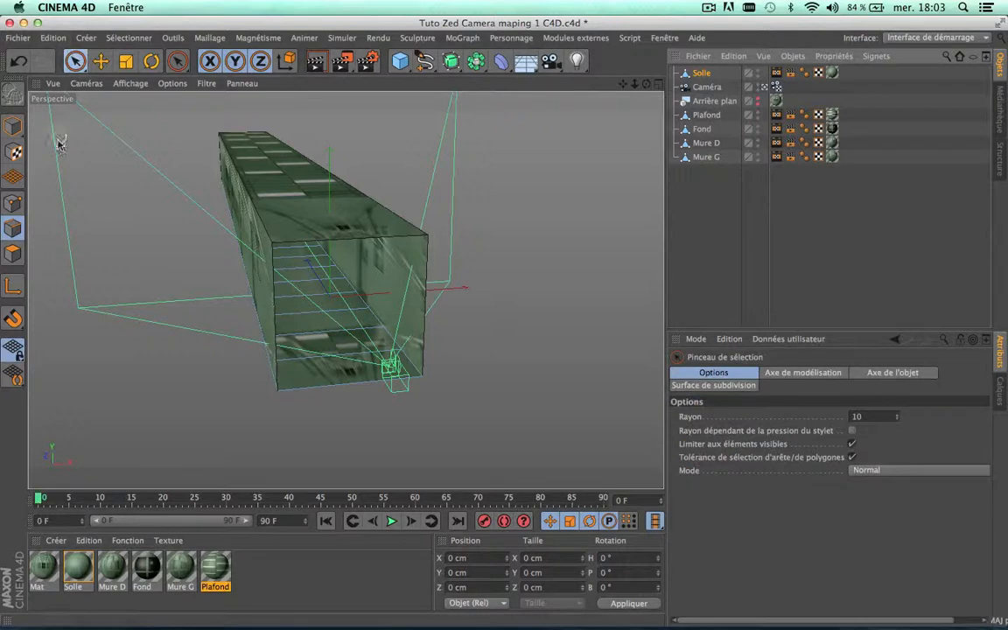
{"action": "left_click", "coordinate": [12, 254]}
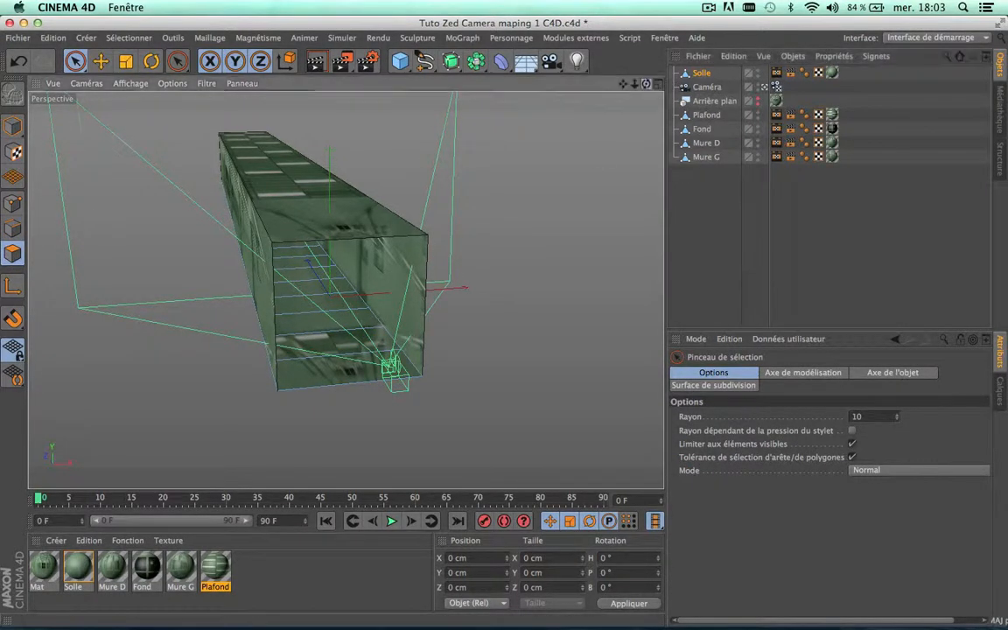
{"action": "mouse_move", "coordinate": [315, 289]}
{"action": "left_mouse_down", "text": "alt"}
{"action": "mouse_move", "coordinate": [346, 290]}
{"action": "mouse_move", "coordinate": [354, 280]}
{"action": "left_mouse_up", "text": "alt"}
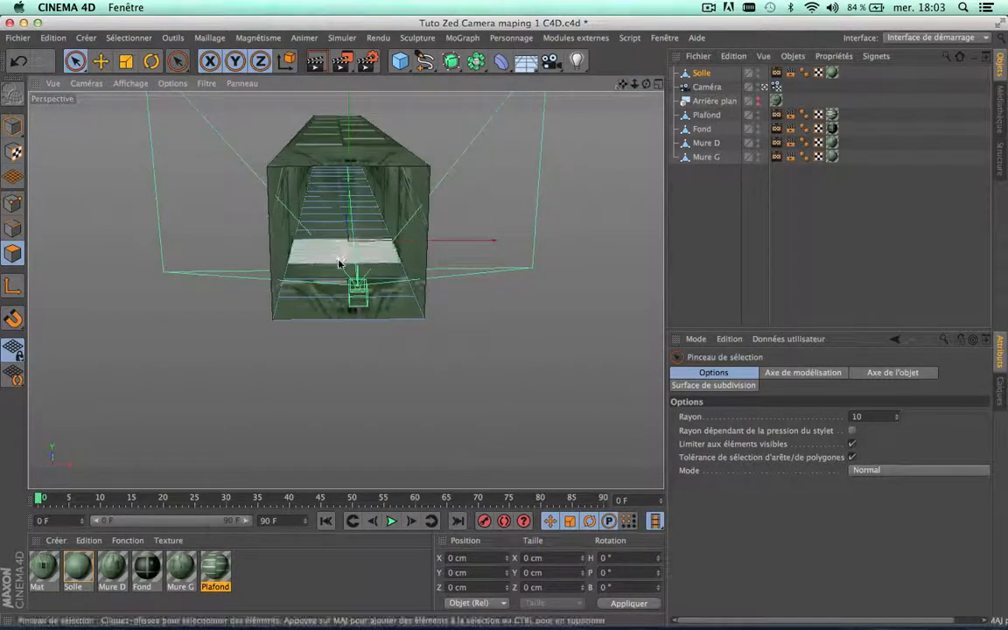
{"action": "left_click", "coordinate": [327, 316]}
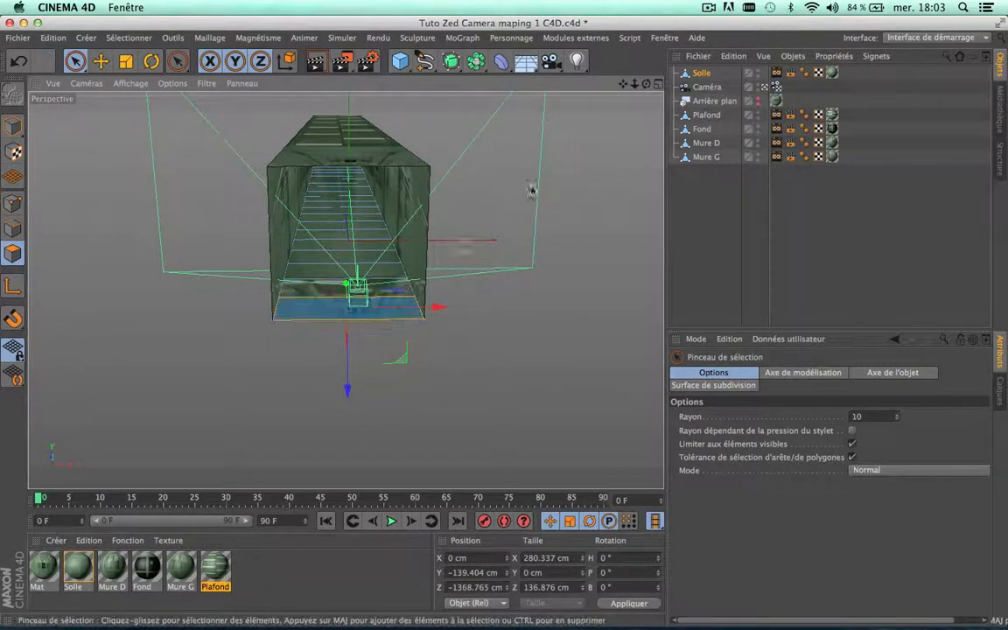
{"action": "left_click_drag", "start_coordinate": [646, 84], "coordinate": [622, 22]}
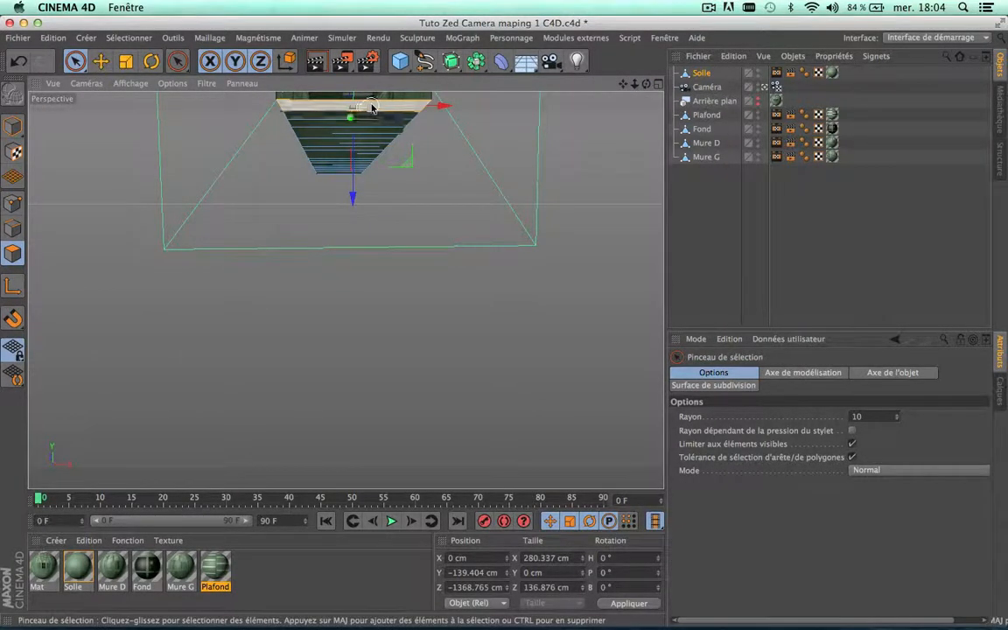
{"action": "left_click_drag", "start_coordinate": [623, 84], "coordinate": [623, 289]}
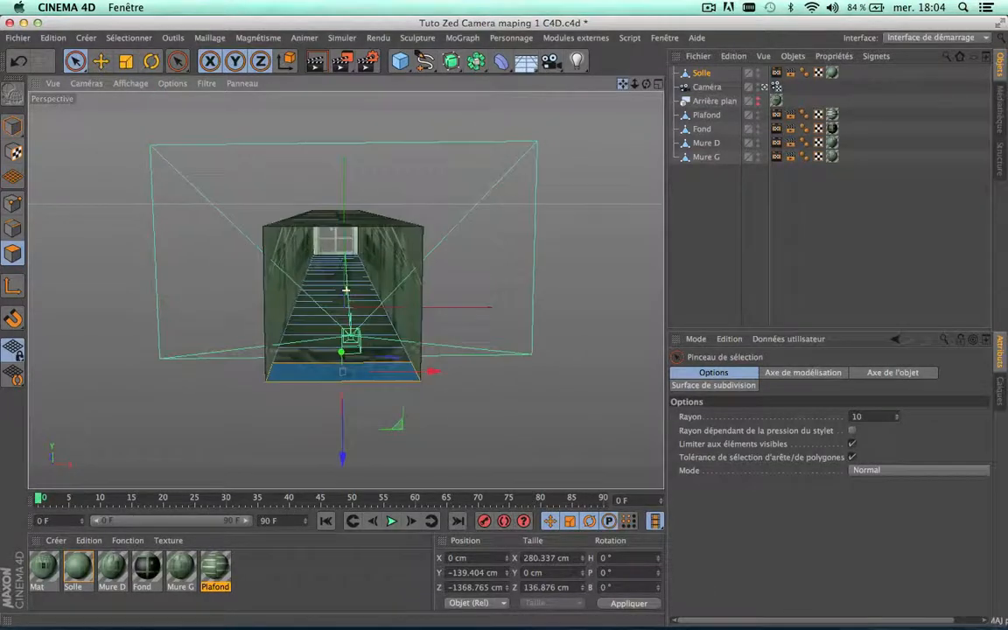
{"action": "left_click", "coordinate": [323, 377]}
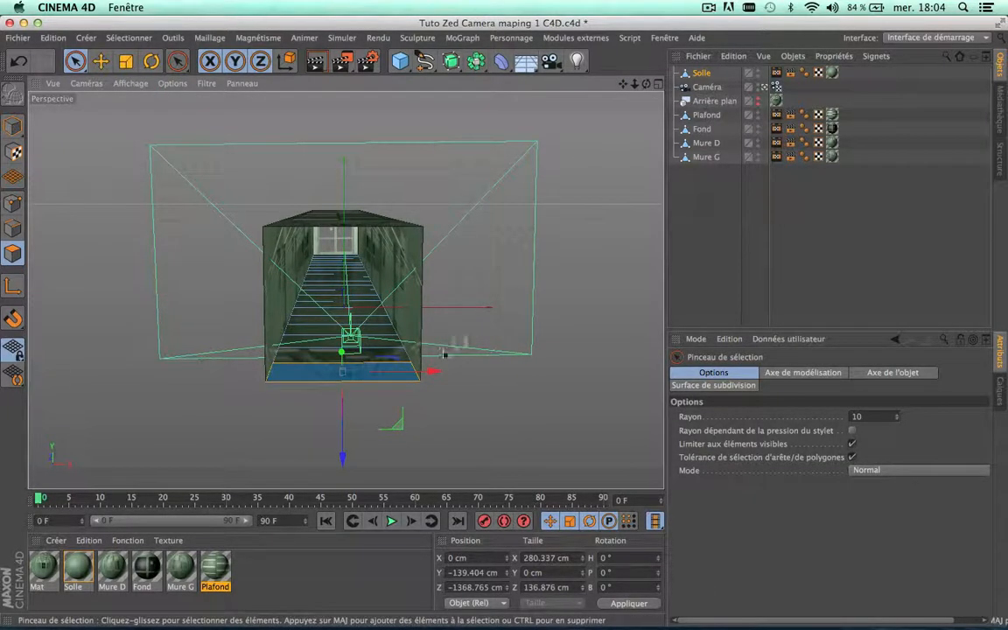
Step: Expand the selection from the front polygon to the whole Solle floor, and reduce it to the front polygon again
{"action": "scroll", "coordinate": [355, 379], "scroll_direction": "up", "scroll_amount": 3}
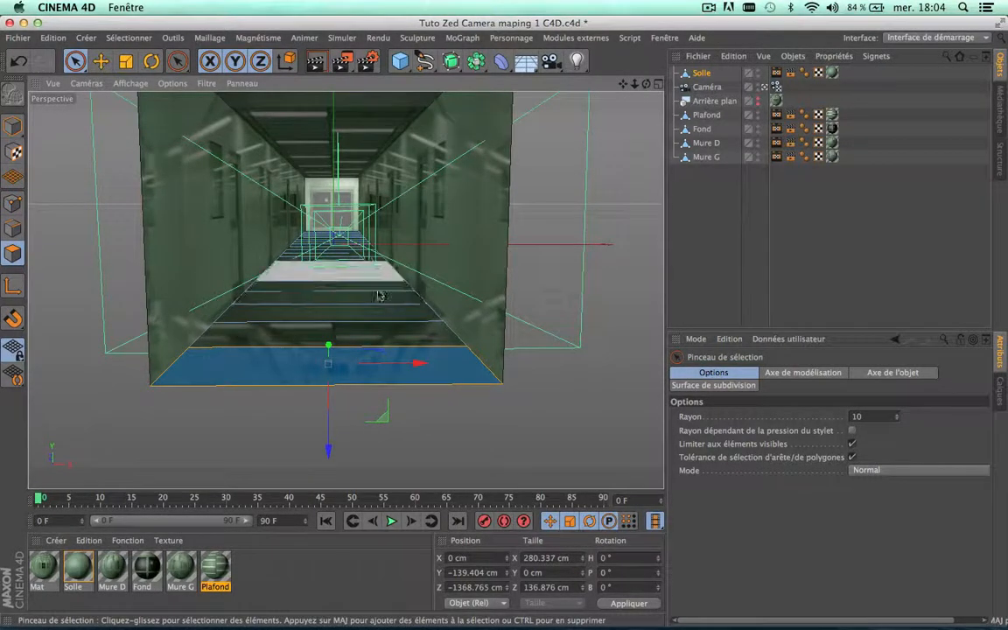
{"action": "scroll", "coordinate": [509, 413], "scroll_direction": "down", "scroll_amount": 3}
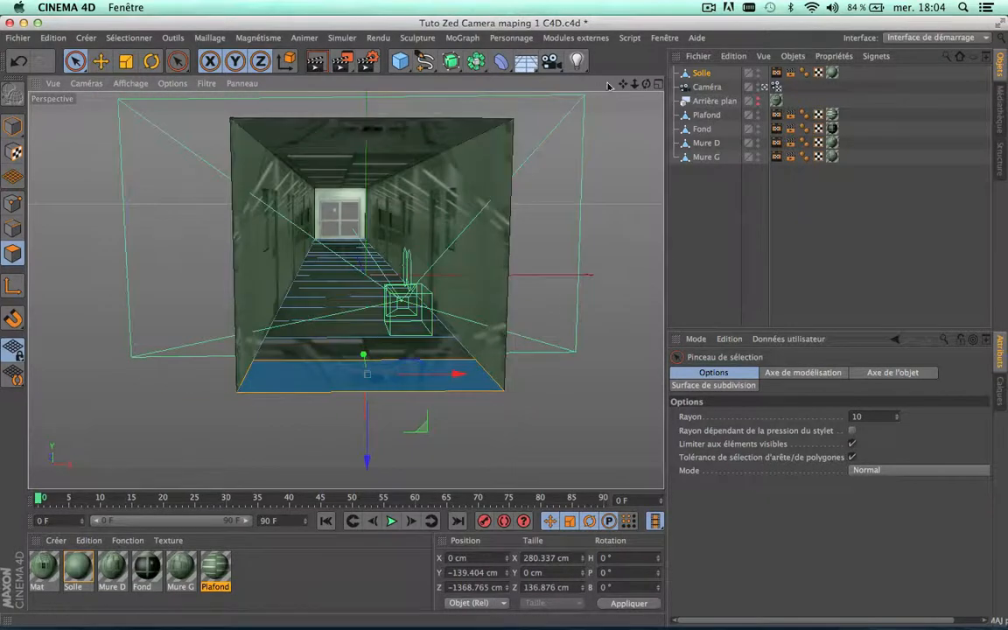
{"action": "left_click_drag", "start_coordinate": [623, 84], "coordinate": [578, 101]}
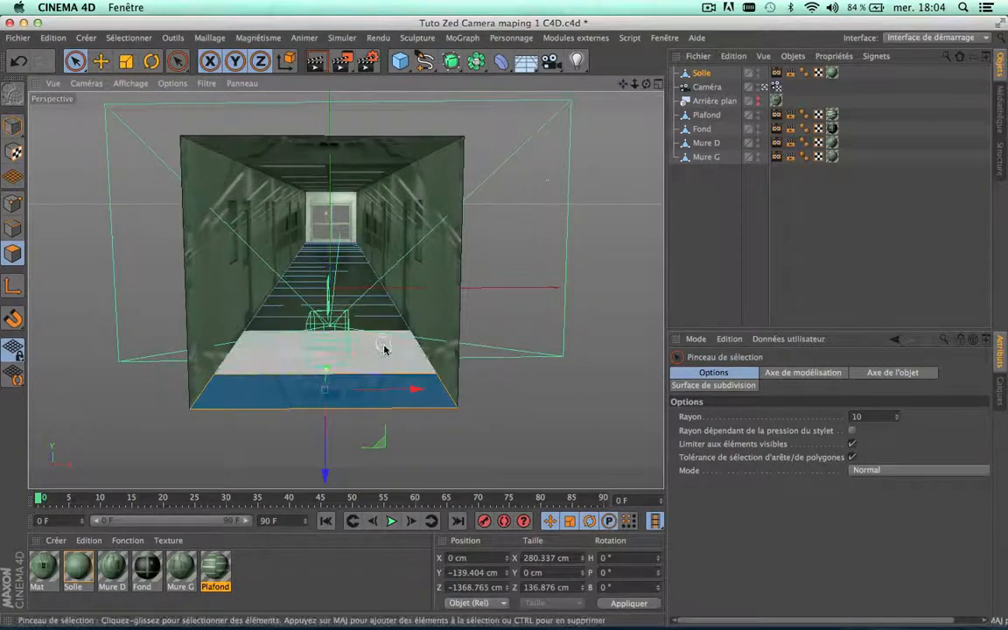
{"action": "double_click", "coordinate": [391, 394]}
{"action": "left_click", "coordinate": [576, 422]}
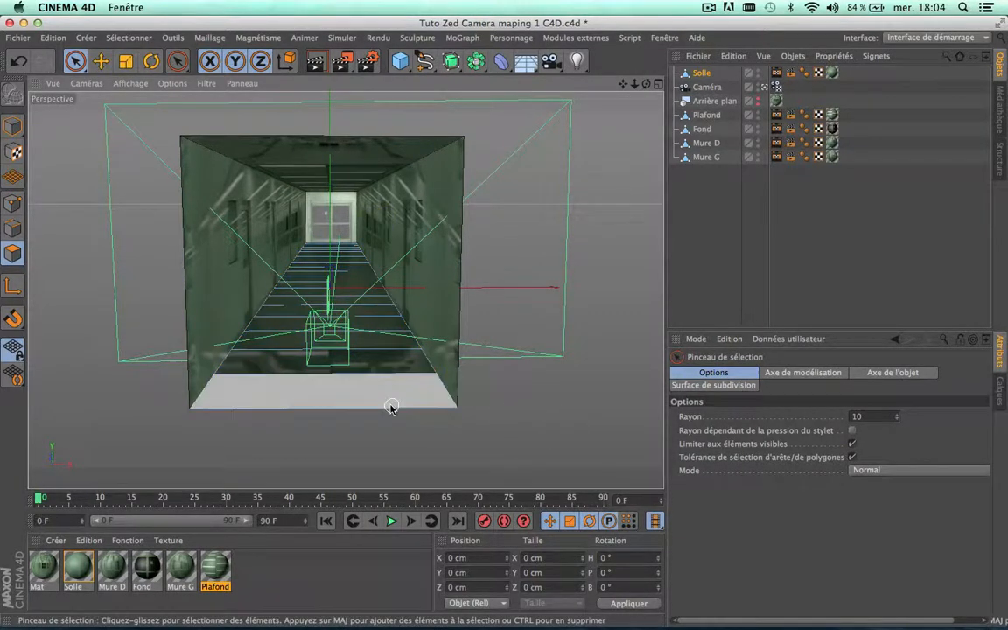
{"action": "left_click", "coordinate": [391, 407]}
{"action": "double_click", "coordinate": [390, 406]}
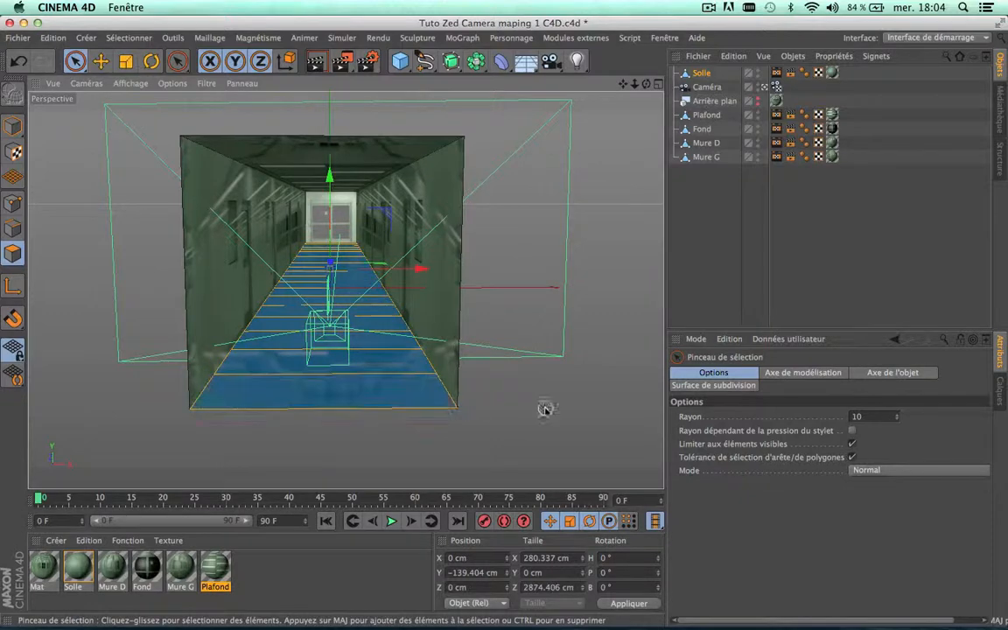
{"action": "left_click", "coordinate": [529, 404]}
{"action": "left_click", "coordinate": [383, 390]}
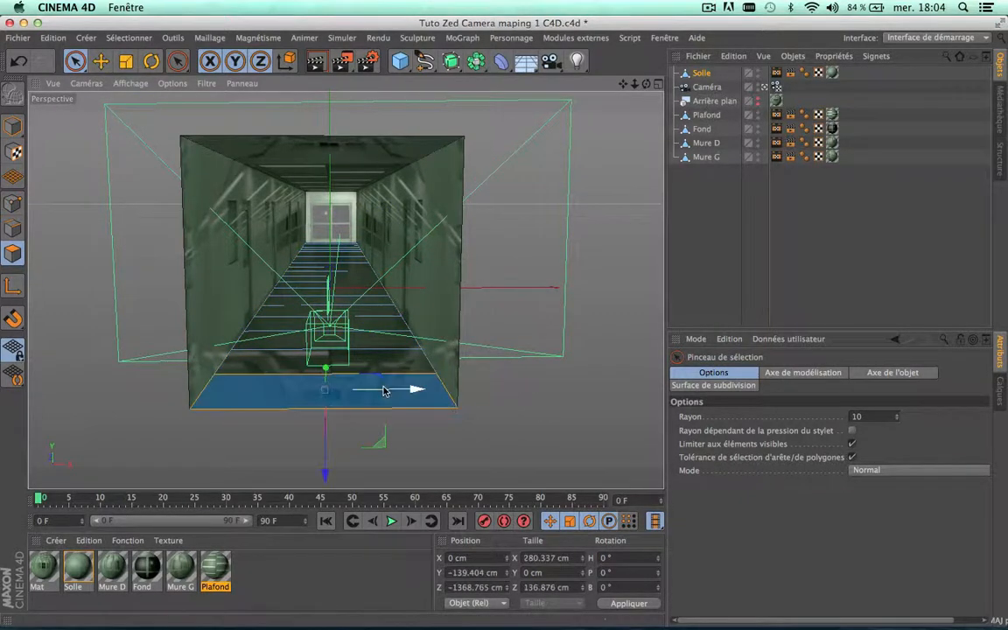
Step: Use the Select All command on the Solle polygons, clear the selection and reselect only the front polygon
{"action": "left_click", "coordinate": [131, 37]}
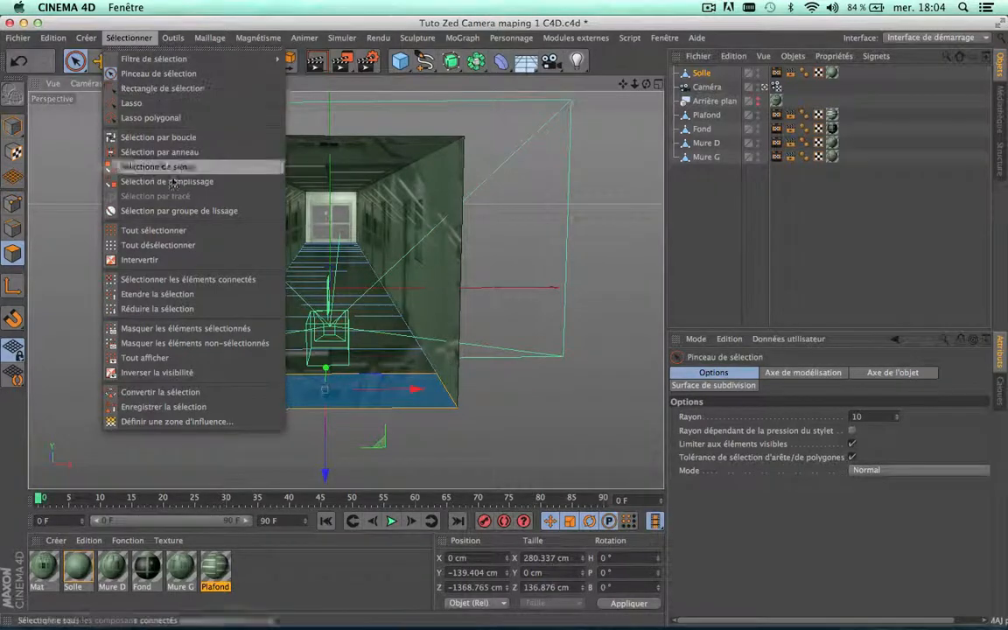
{"action": "left_click", "coordinate": [156, 231]}
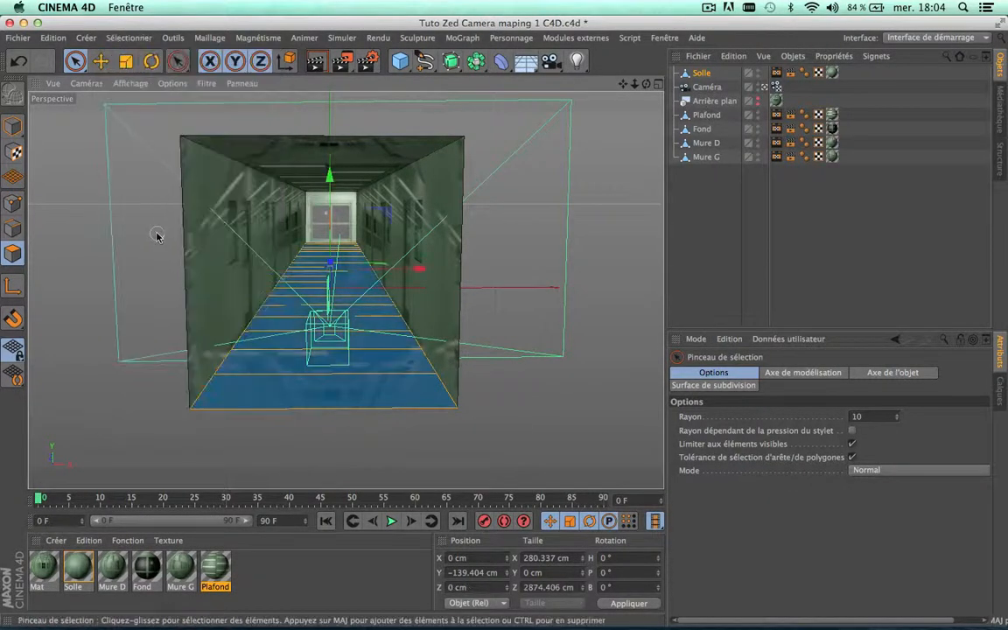
{"action": "left_click", "coordinate": [544, 420]}
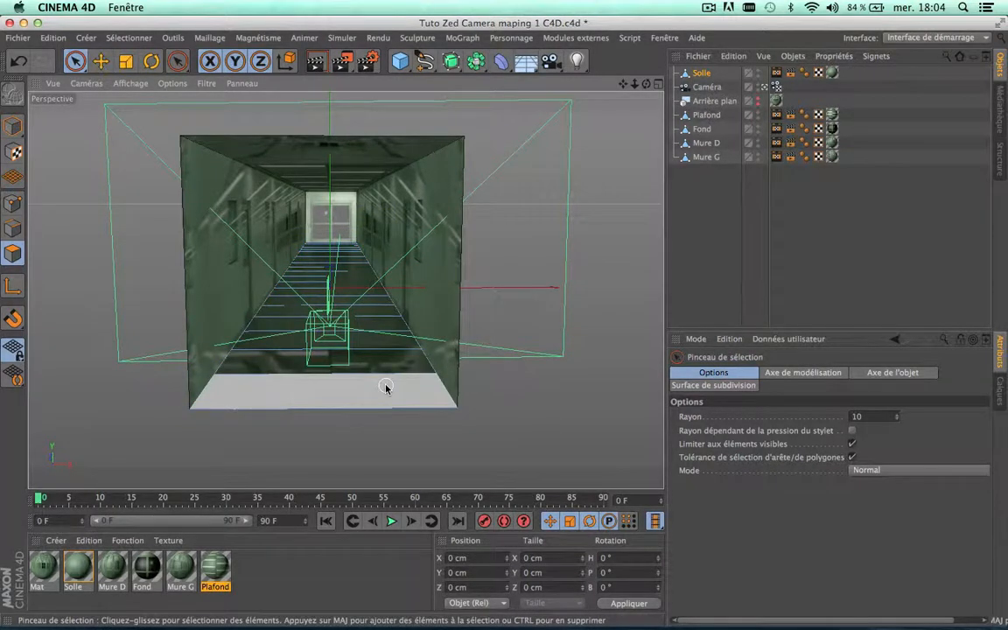
{"action": "left_click", "coordinate": [385, 387]}
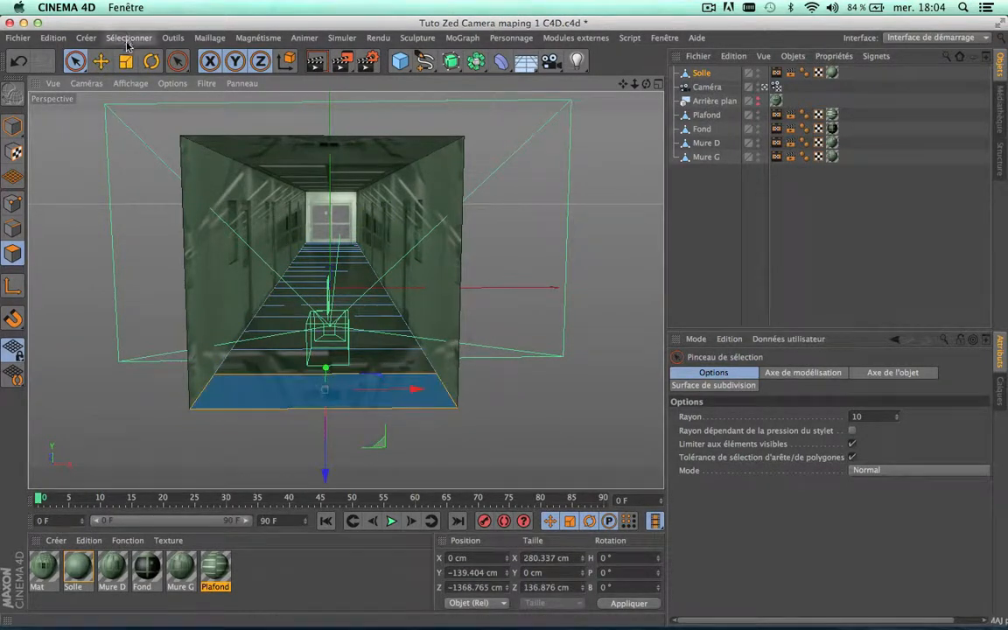
Step: Select all polygons of the Solle floor and reverse their normals
{"action": "left_click", "coordinate": [129, 38]}
{"action": "left_click", "coordinate": [137, 245]}
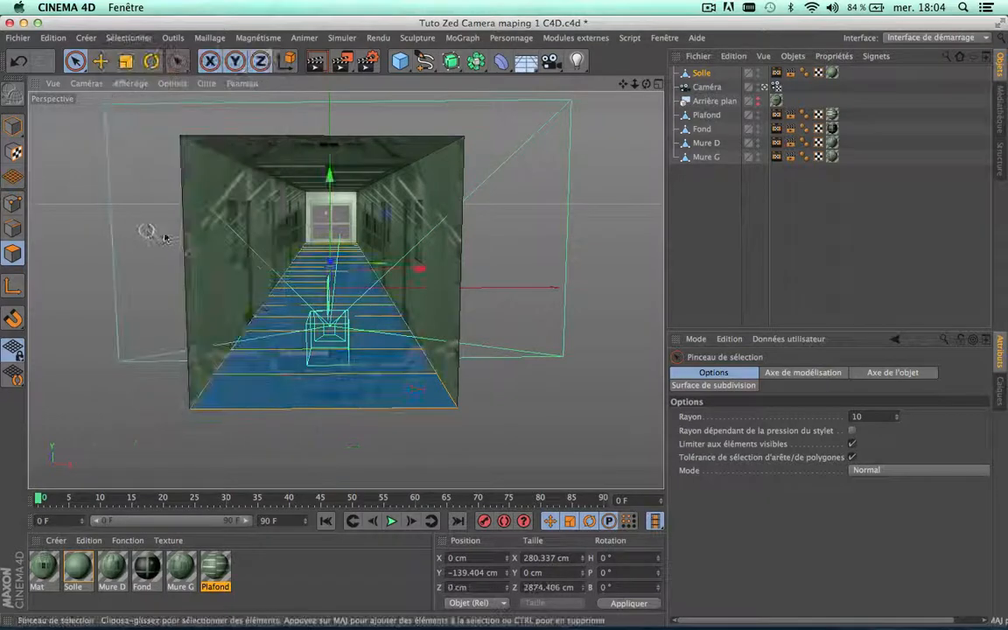
{"action": "left_click", "coordinate": [406, 382]}
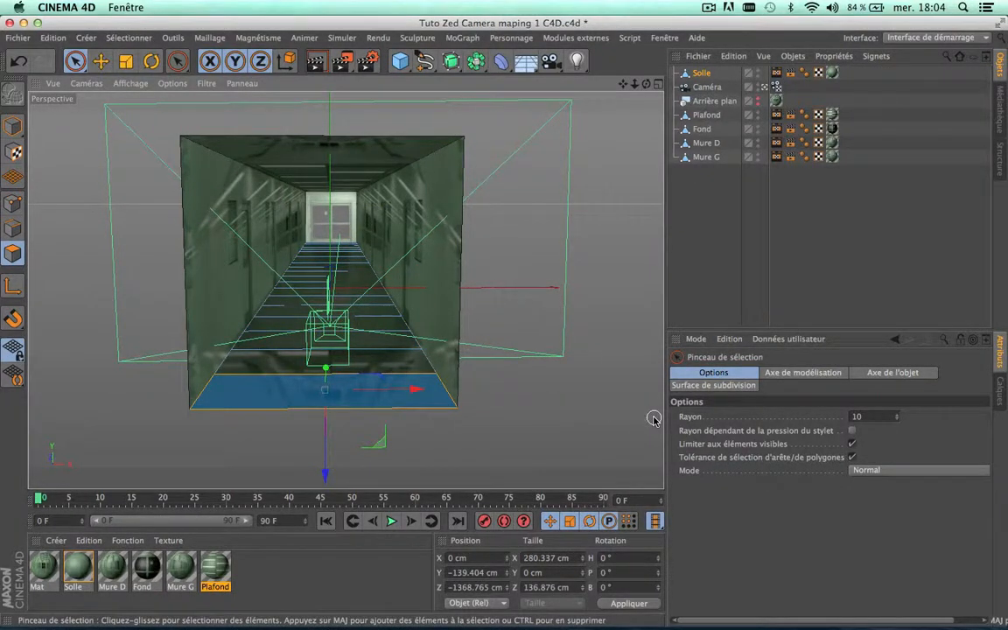
{"action": "key", "text": "ctrl+a"}
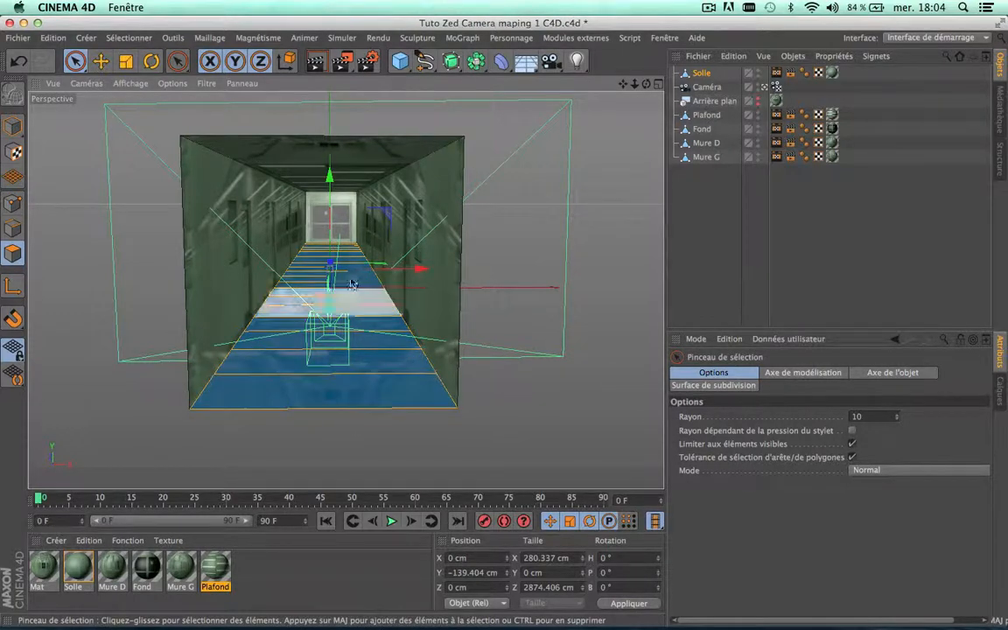
{"action": "right_click", "coordinate": [401, 385]}
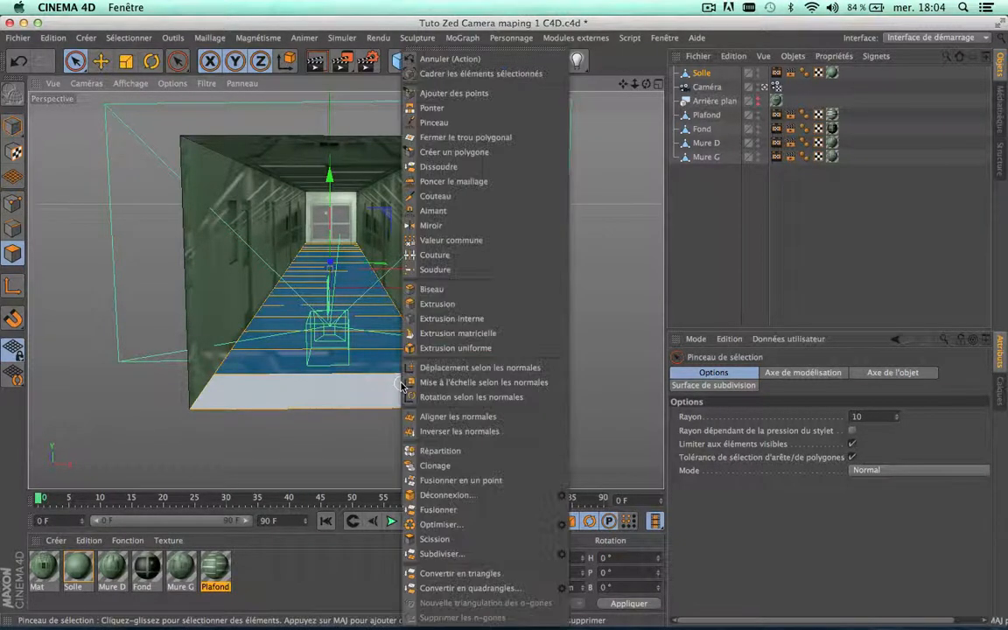
{"action": "left_click", "coordinate": [465, 432]}
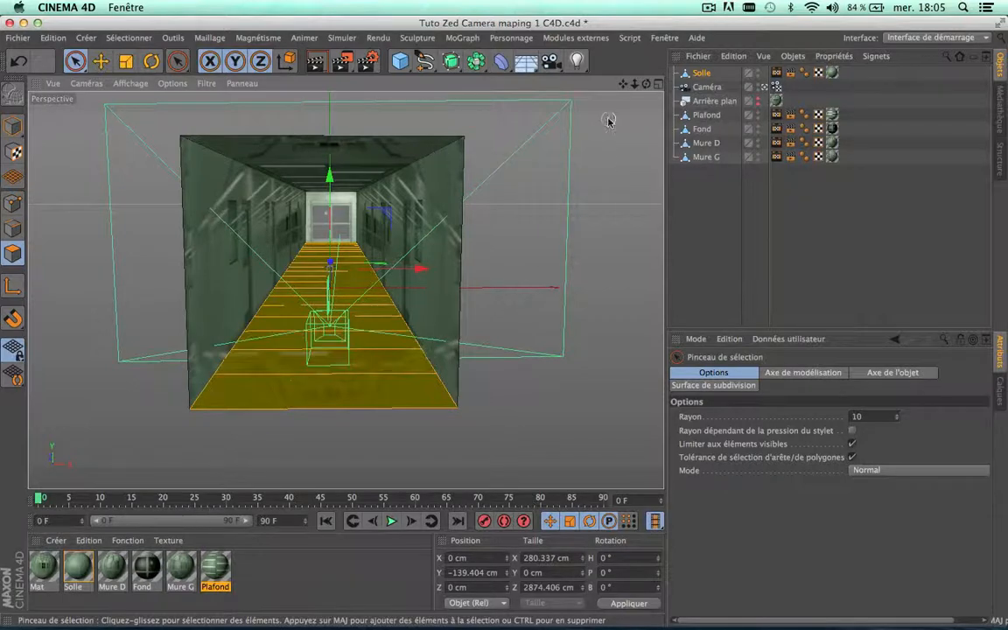
{"action": "scroll", "coordinate": [346, 290], "scroll_direction": "up", "scroll_amount": 2}
{"action": "scroll", "coordinate": [345, 290], "scroll_direction": "up", "scroll_amount": 5}
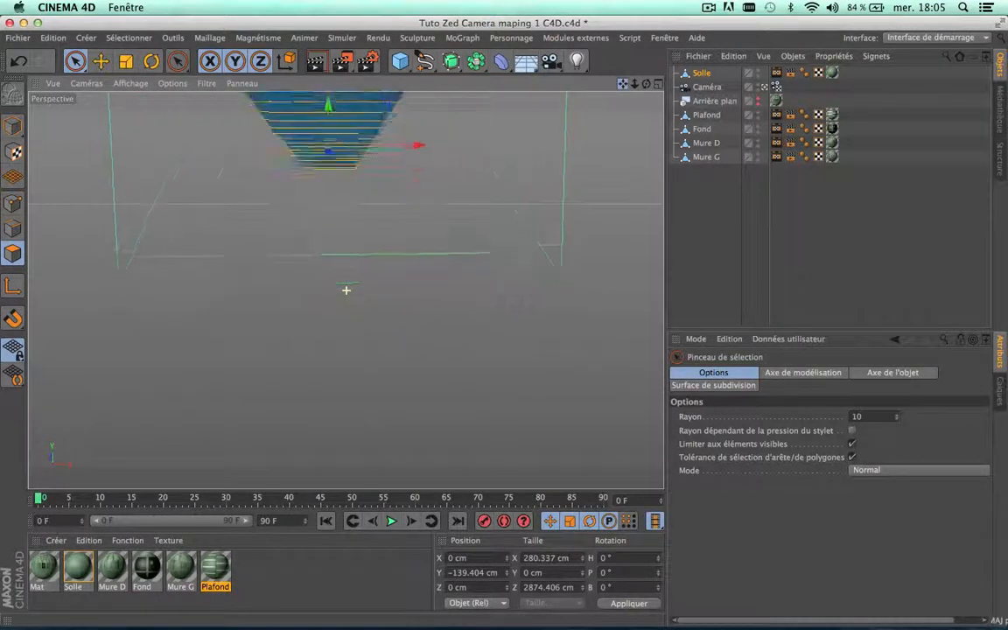
{"action": "middle_click_drag", "start_coordinate": [346, 289], "coordinate": [346, 289], "text": "alt"}
{"action": "left_click_drag", "start_coordinate": [623, 83], "coordinate": [669, 30]}
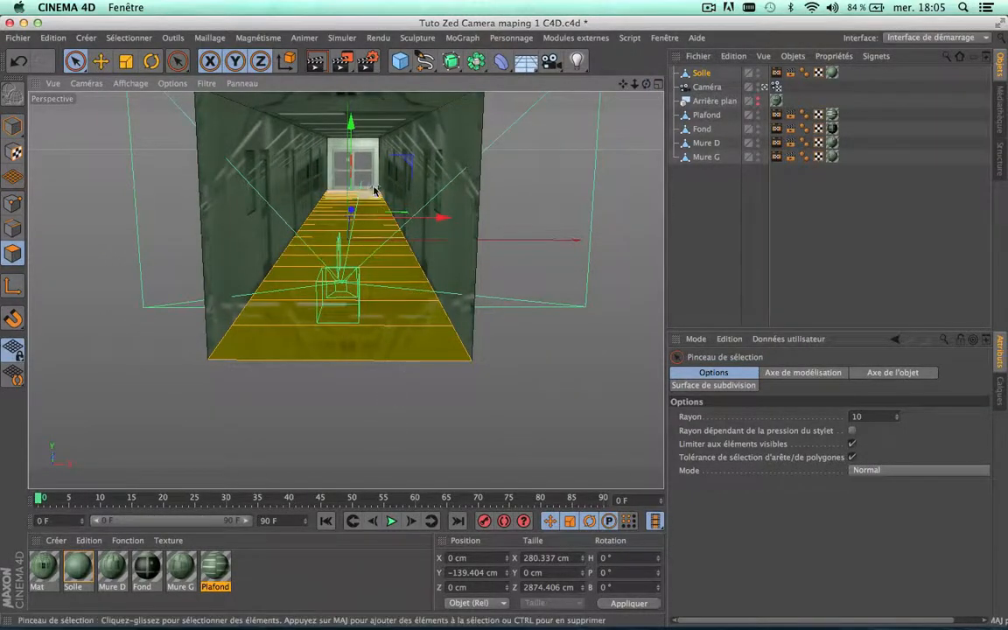
{"action": "left_click", "coordinate": [395, 351], "text": "shift"}
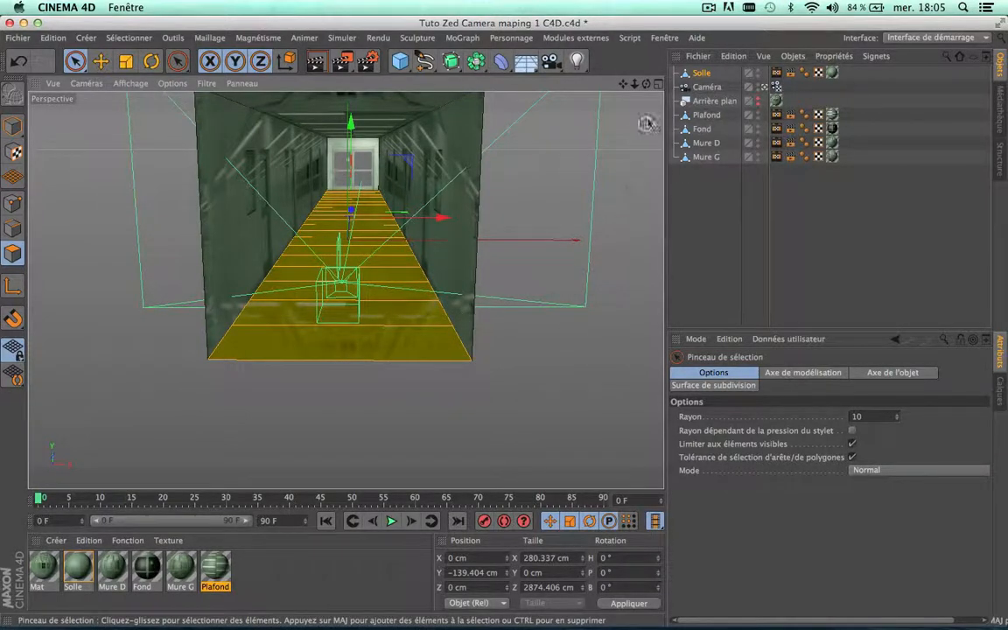
Step: Select the ceiling polygon of the Plafond object and reverse its normals
{"action": "left_click", "coordinate": [704, 116]}
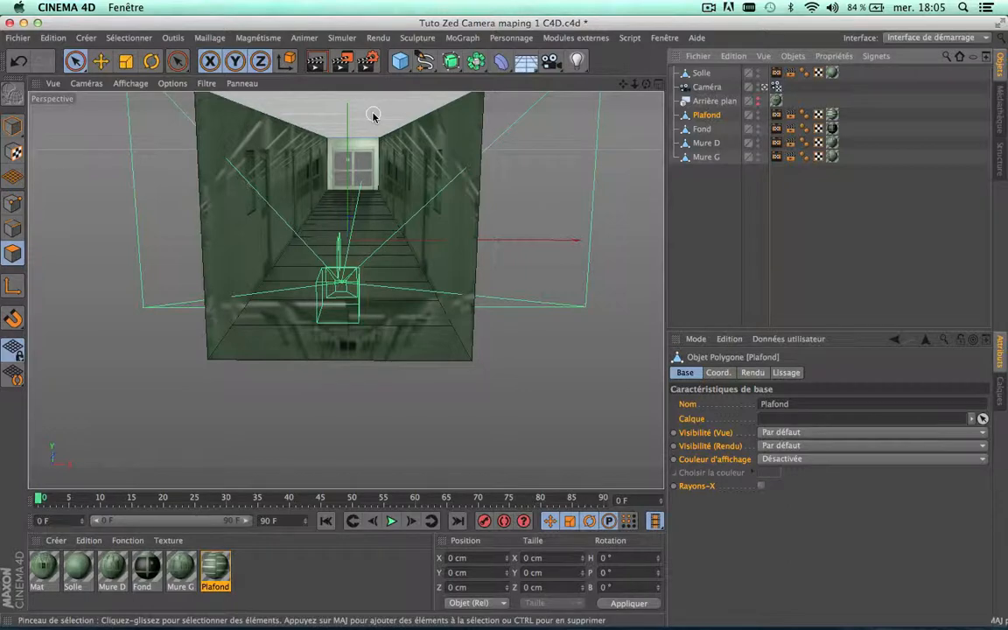
{"action": "left_click_drag", "start_coordinate": [622, 84], "coordinate": [597, 235]}
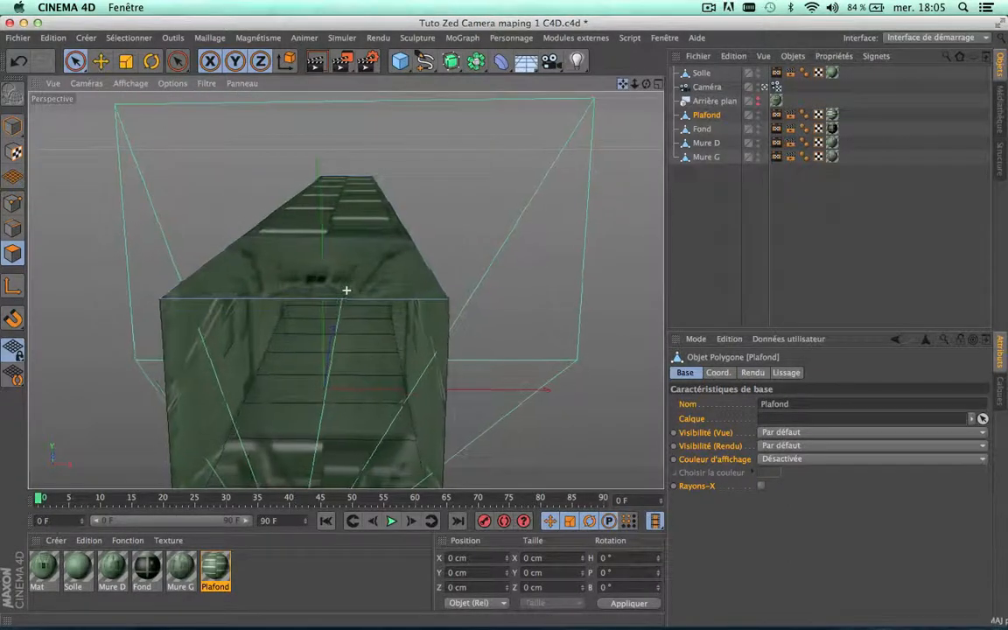
{"action": "left_click", "coordinate": [328, 241]}
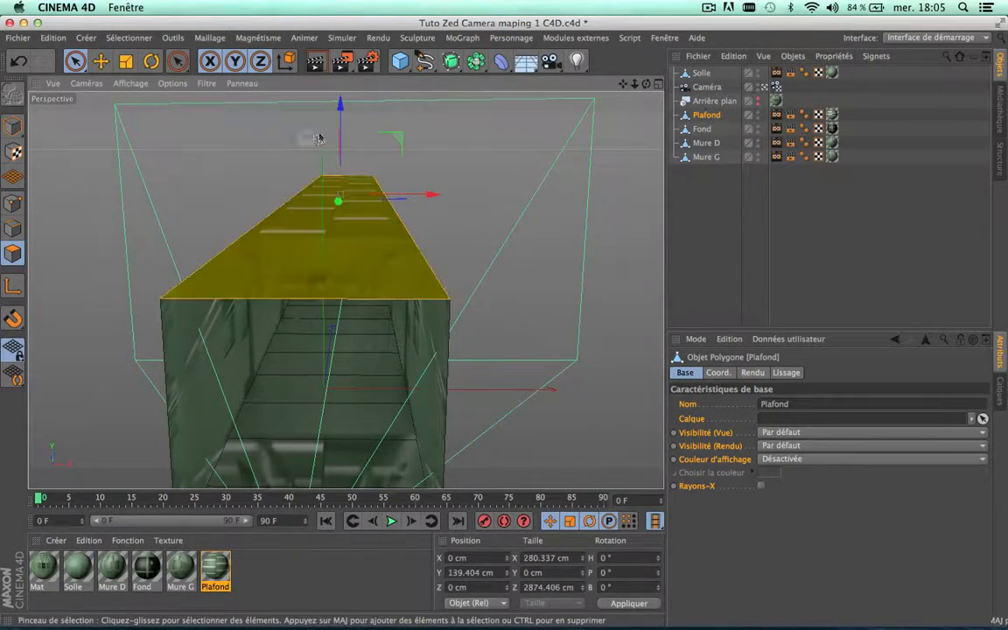
{"action": "right_click", "coordinate": [362, 256]}
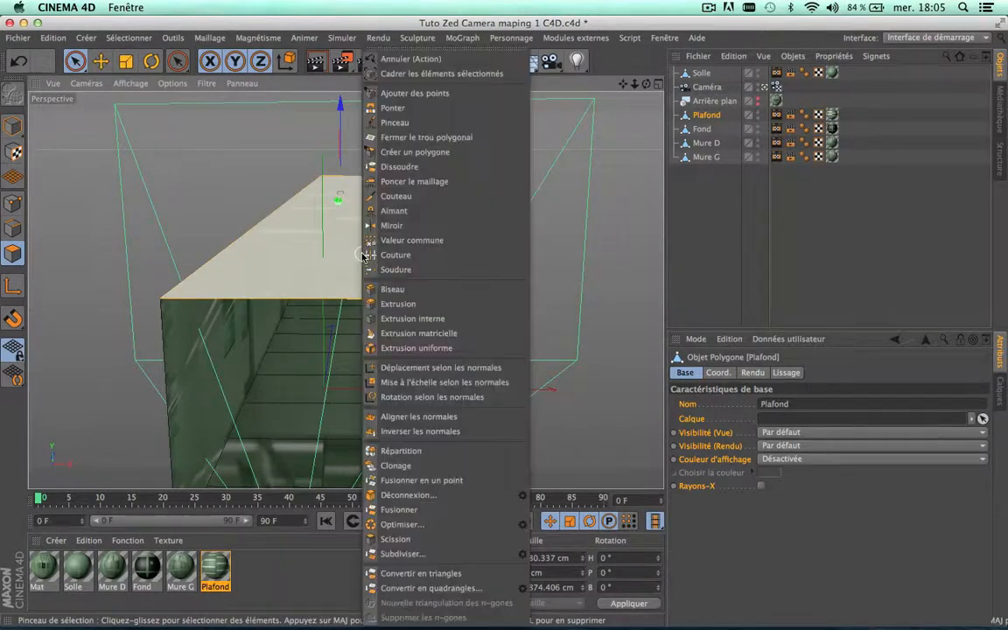
{"action": "left_click", "coordinate": [421, 431]}
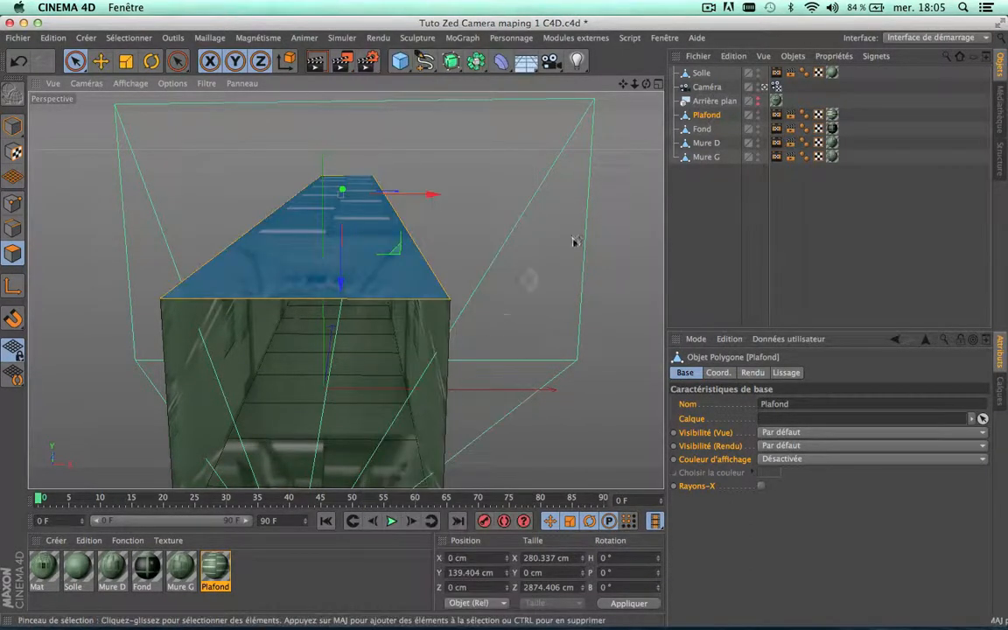
Step: Select the end-wall polygon of the Fond object and reverse its normals
{"action": "left_click", "coordinate": [702, 129]}
{"action": "left_click_drag", "start_coordinate": [645, 85], "coordinate": [643, 45]}
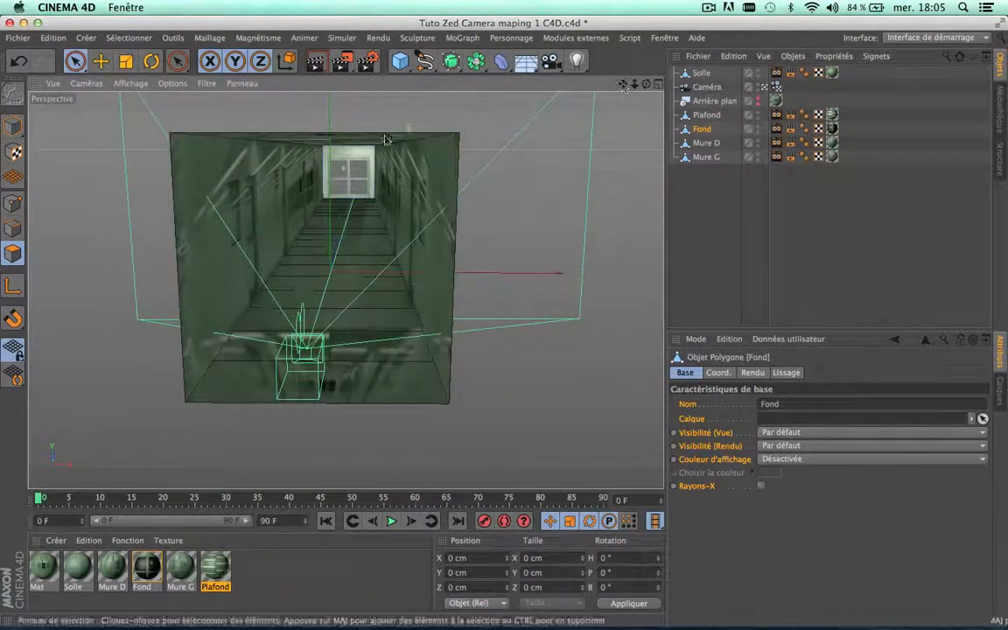
{"action": "right_click", "coordinate": [359, 167]}
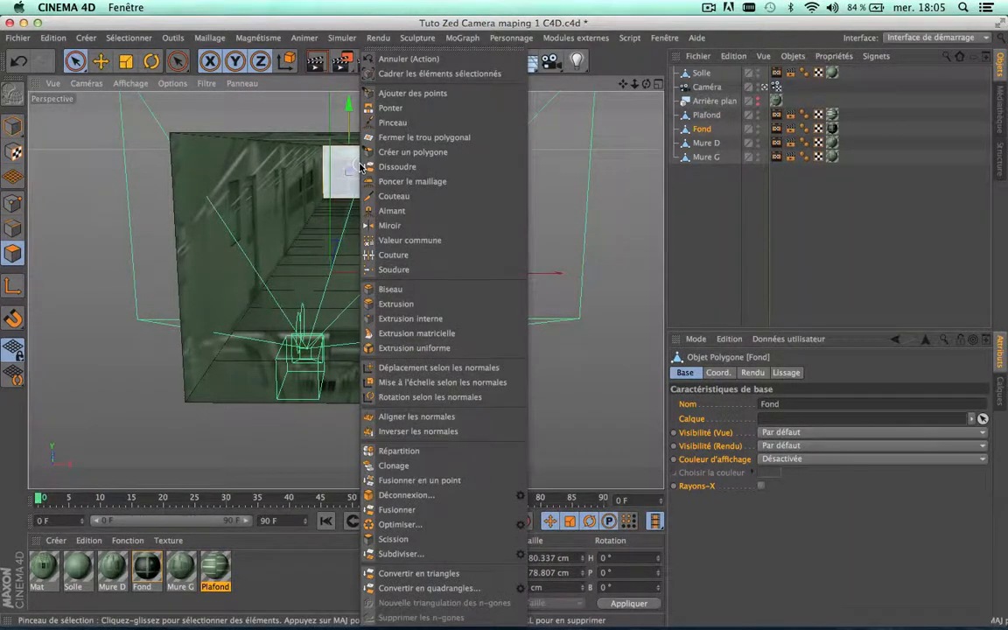
{"action": "left_click", "coordinate": [420, 432]}
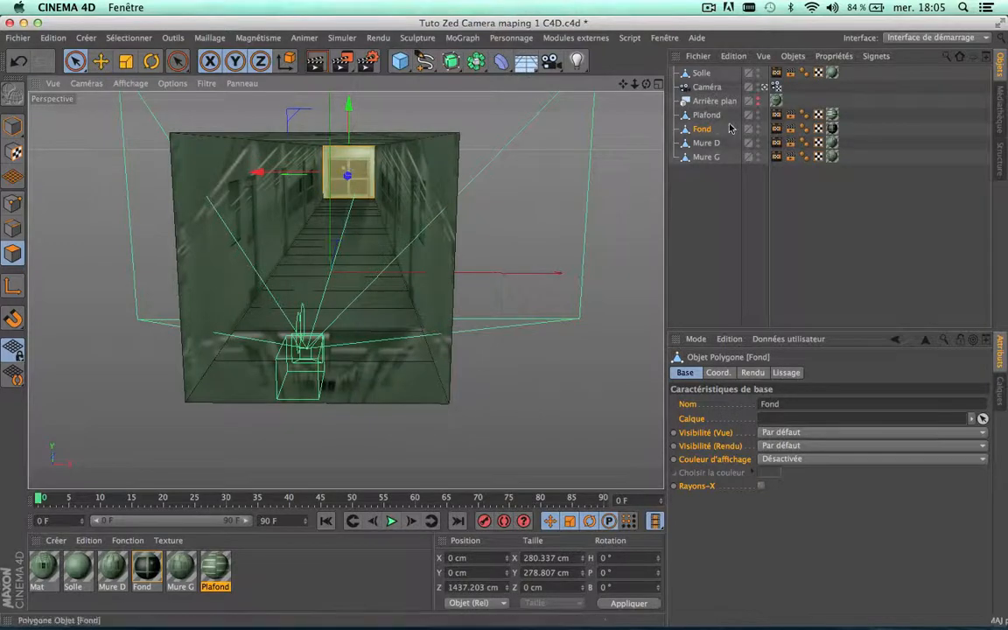
Step: Select the wall polygon of the Mure D object and reverse its normals
{"action": "left_click", "coordinate": [710, 143]}
{"action": "left_click", "coordinate": [433, 191]}
{"action": "left_click", "coordinate": [433, 191]}
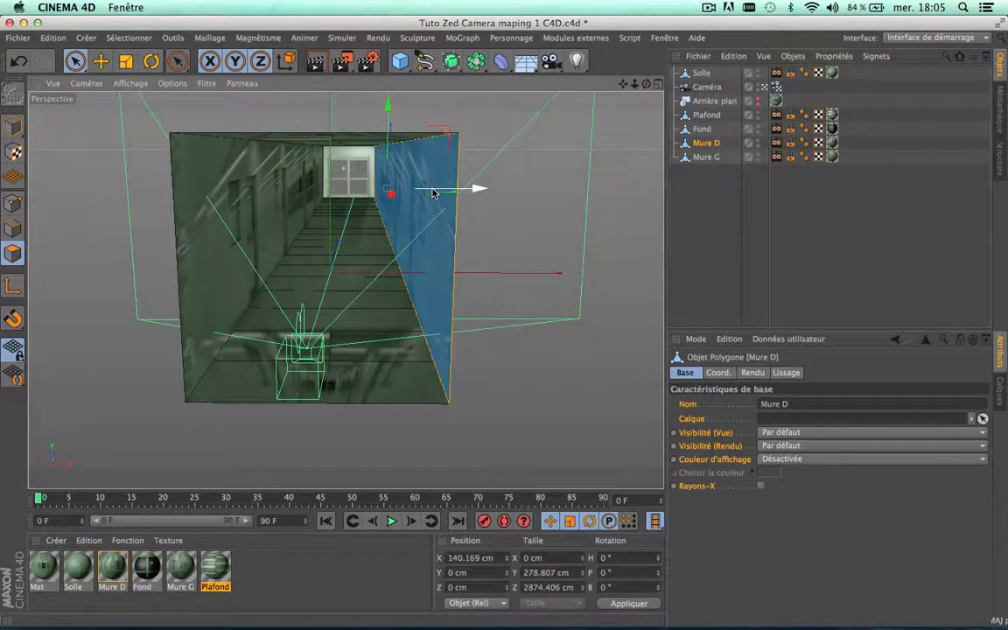
{"action": "right_click", "coordinate": [433, 192]}
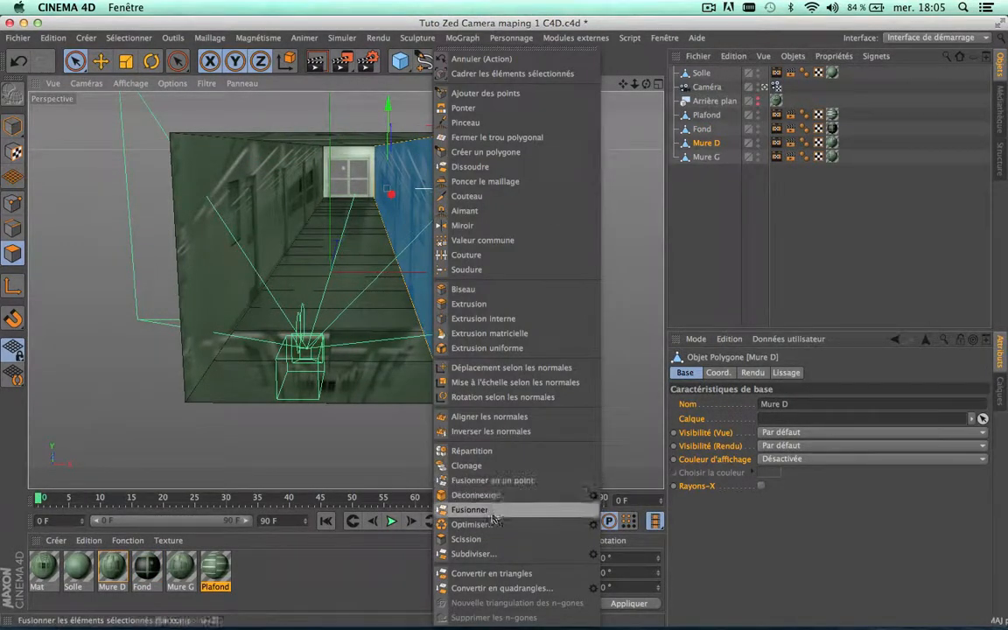
{"action": "left_click", "coordinate": [503, 432]}
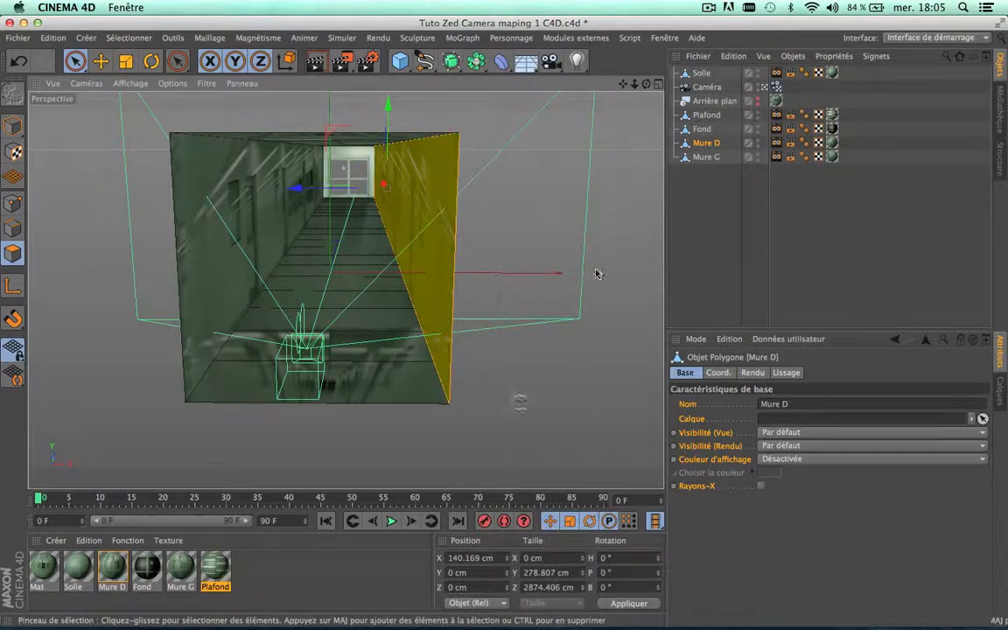
Step: Select the wall polygon of the Mure G object and reverse its normals
{"action": "left_click", "coordinate": [705, 157]}
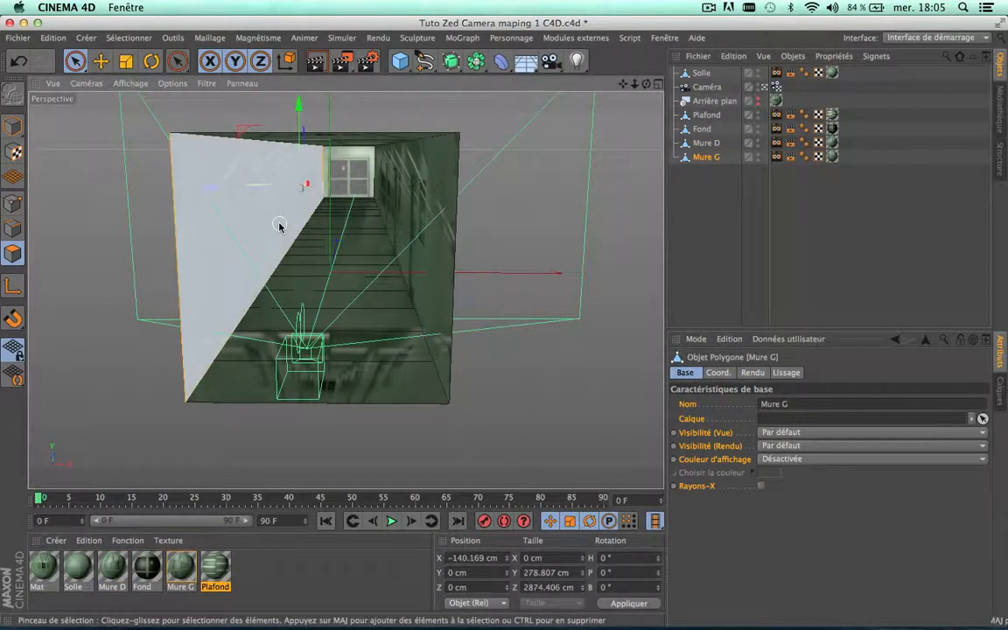
{"action": "right_click", "coordinate": [279, 227]}
{"action": "left_click", "coordinate": [336, 493]}
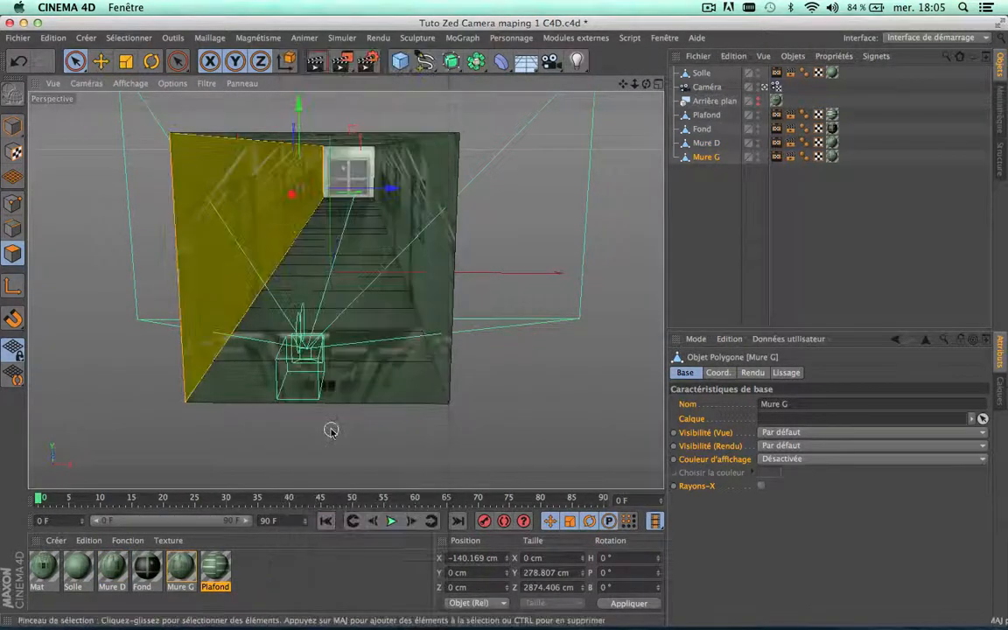
Step: Check the Mure D, Plafond and Fond objects, and make Solle the active object with its polygons deselected
{"action": "left_click_drag", "start_coordinate": [623, 84], "coordinate": [675, 68]}
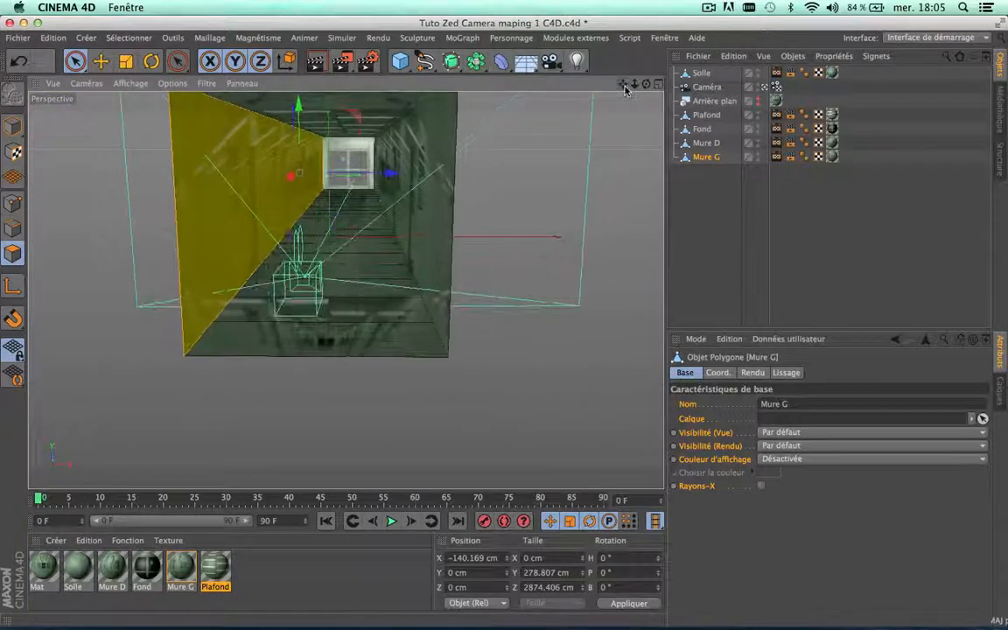
{"action": "left_click", "coordinate": [706, 142]}
{"action": "left_click", "coordinate": [701, 116]}
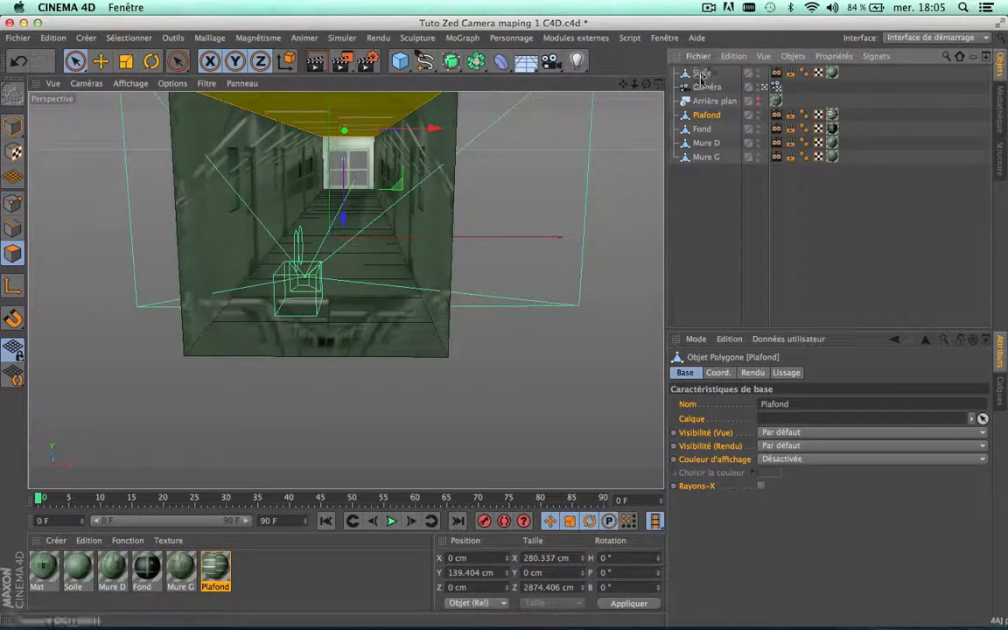
{"action": "left_click", "coordinate": [702, 129]}
{"action": "left_click", "coordinate": [701, 73]}
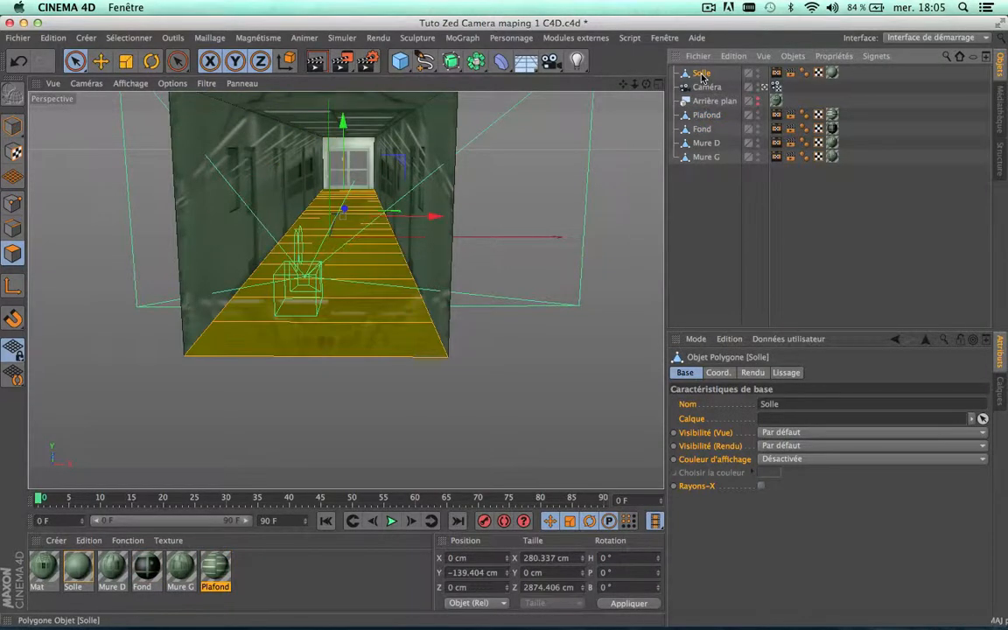
{"action": "left_click", "coordinate": [627, 165]}
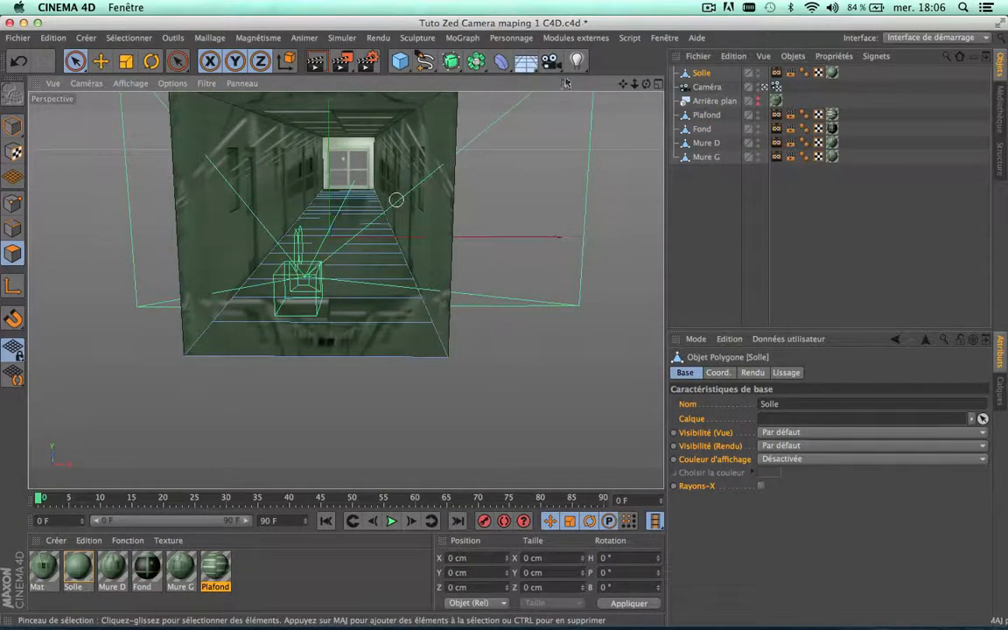
{"action": "mouse_move", "coordinate": [623, 84]}
{"action": "left_mouse_down"}
{"action": "mouse_move", "coordinate": [647, 154]}
{"action": "mouse_move", "coordinate": [691, 40]}
{"action": "mouse_move", "coordinate": [627, 63]}
{"action": "mouse_move", "coordinate": [635, 121]}
{"action": "mouse_move", "coordinate": [624, 47]}
{"action": "mouse_move", "coordinate": [622, 56]}
{"action": "left_mouse_up"}
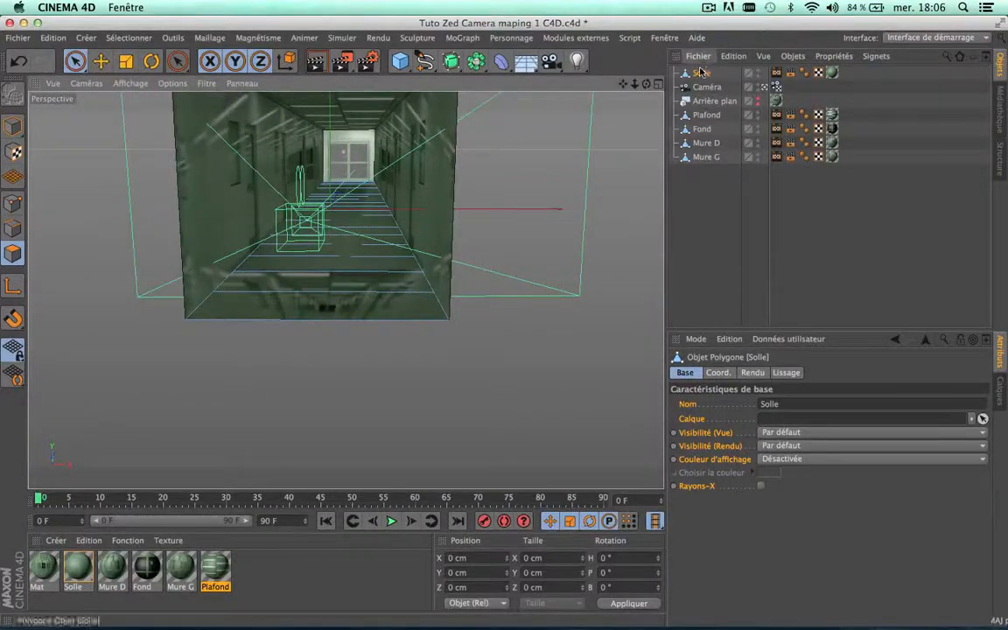
Step: Activate the Knife (Couteau) tool on the Solle floor and set its mode to Boucle
{"action": "left_click", "coordinate": [212, 38]}
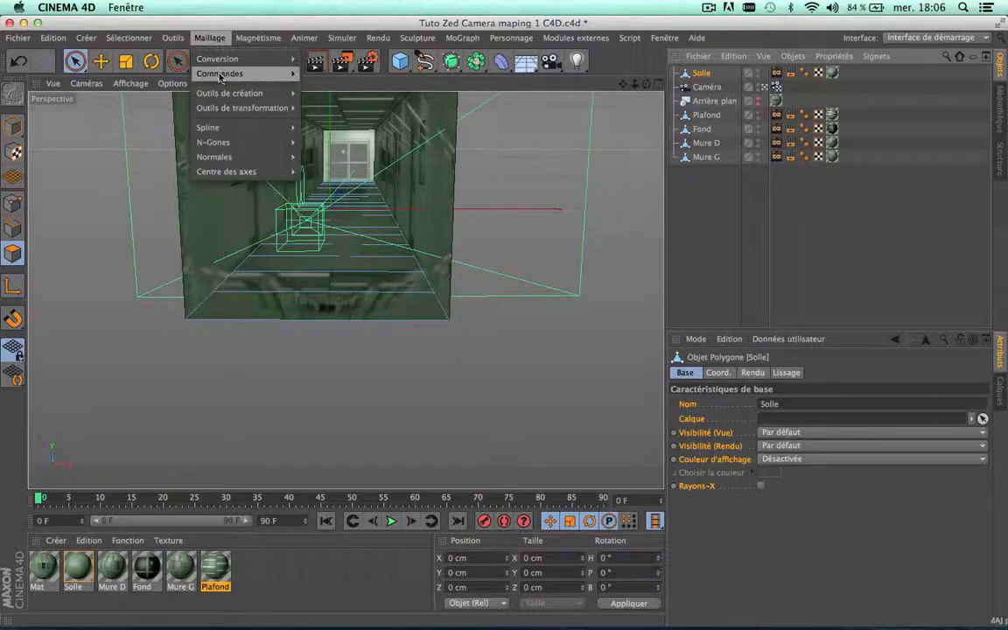
{"action": "mouse_move", "coordinate": [220, 94]}
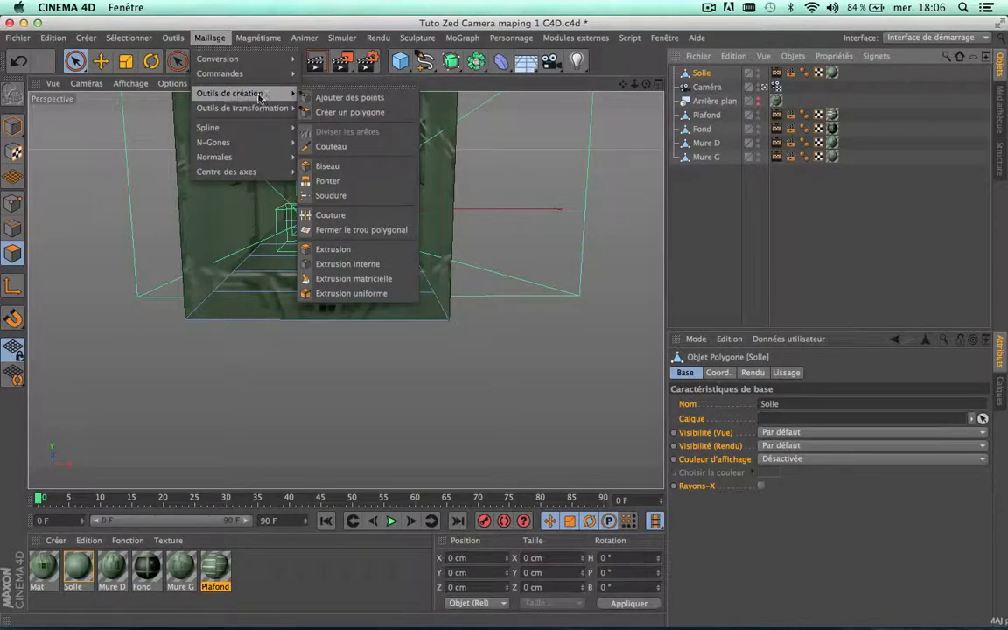
{"action": "left_click", "coordinate": [334, 146]}
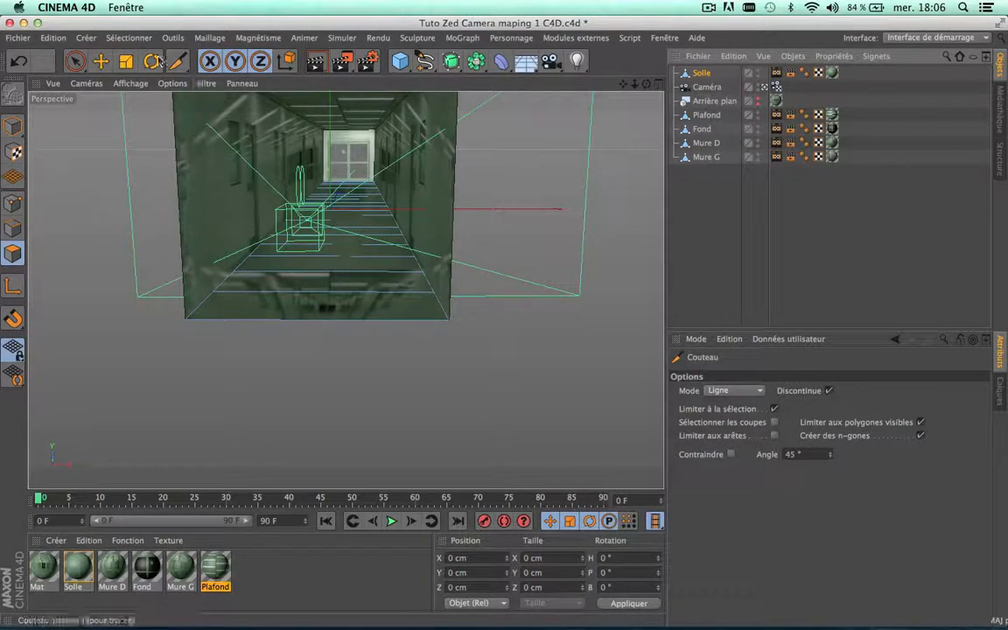
{"action": "left_click", "coordinate": [747, 391]}
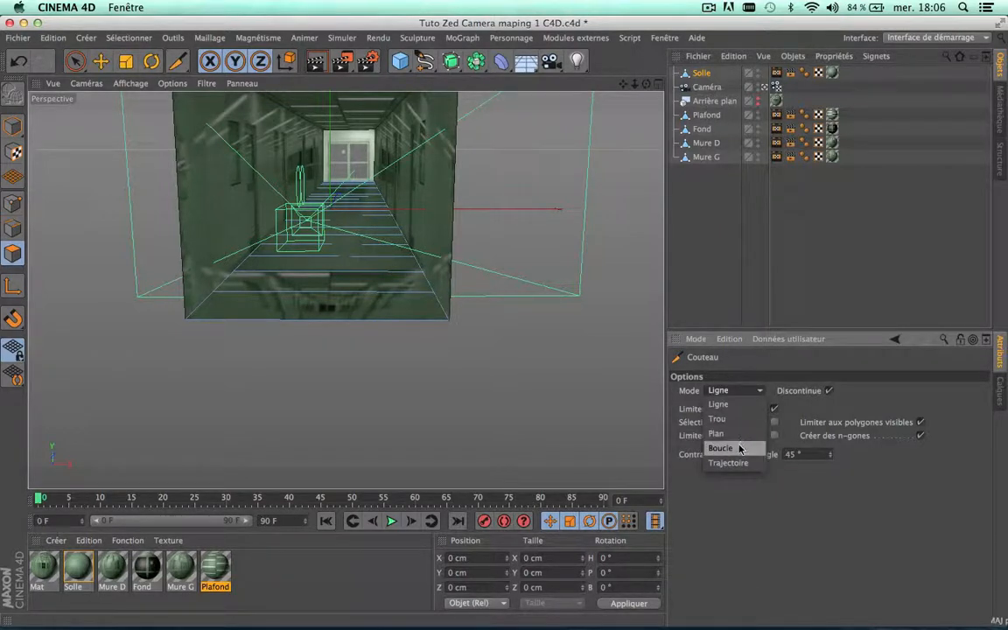
{"action": "left_click", "coordinate": [724, 448]}
{"action": "left_click", "coordinate": [748, 391]}
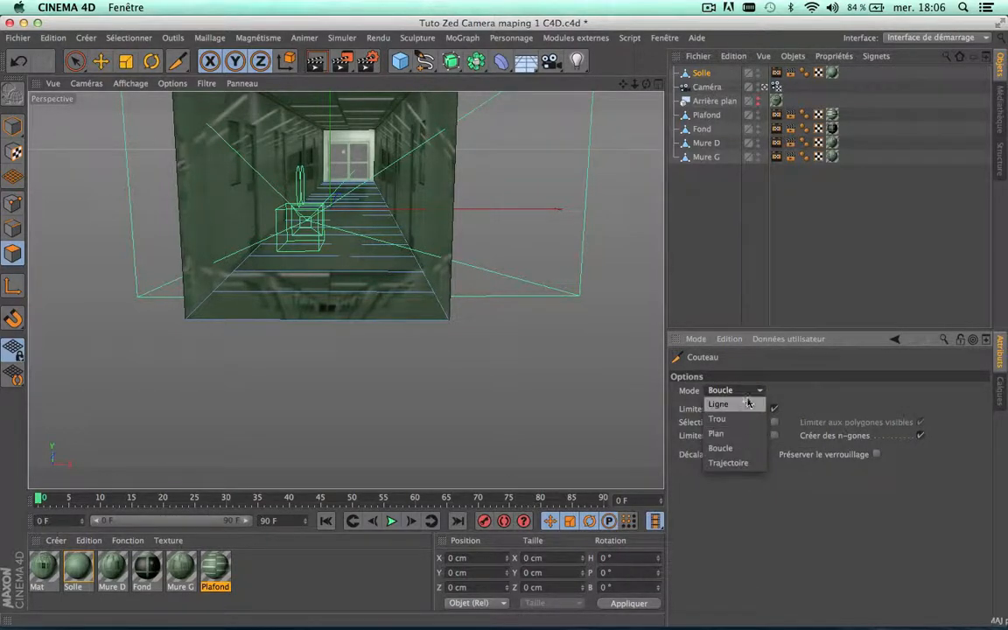
{"action": "left_click", "coordinate": [802, 390]}
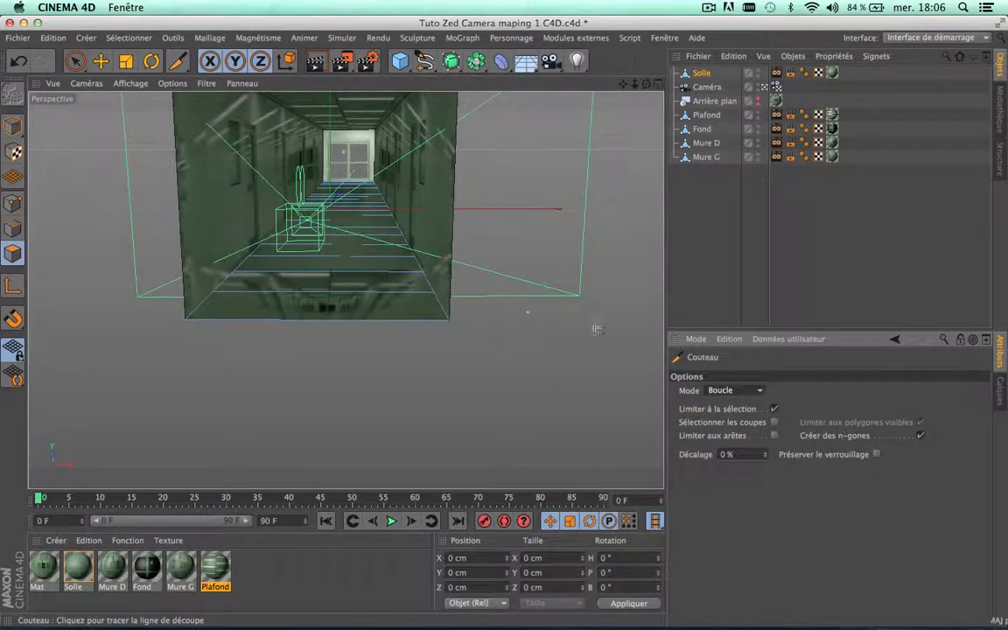
{"action": "scroll", "coordinate": [434, 252], "scroll_direction": "up", "scroll_amount": 3}
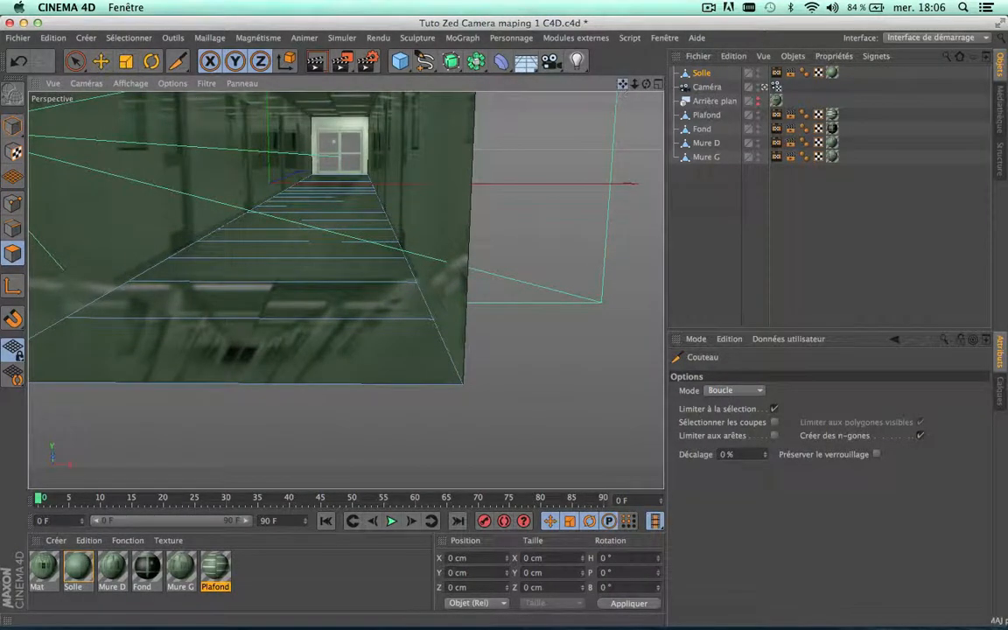
{"action": "scroll", "coordinate": [343, 290], "scroll_direction": "up", "scroll_amount": 3}
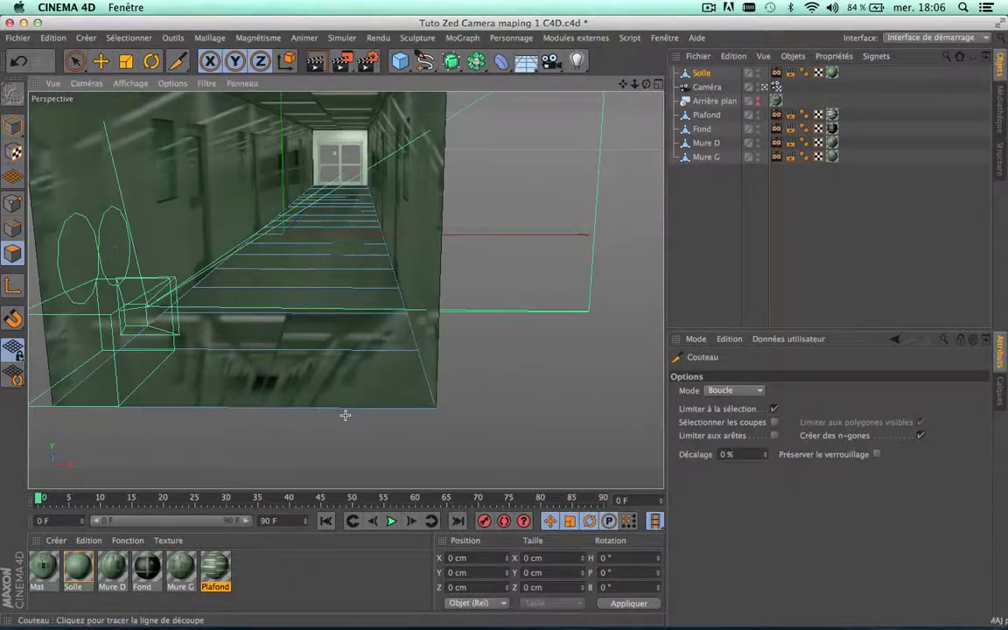